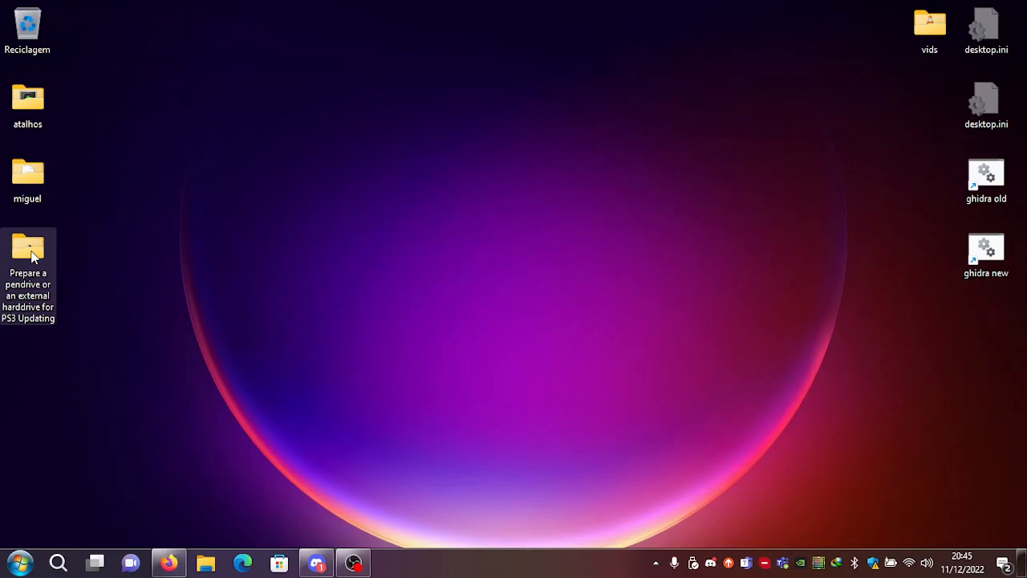
Open the desktop folder "Prepare a pendrive or an external harddrive for PS3 Updating".
double_click(31, 252)
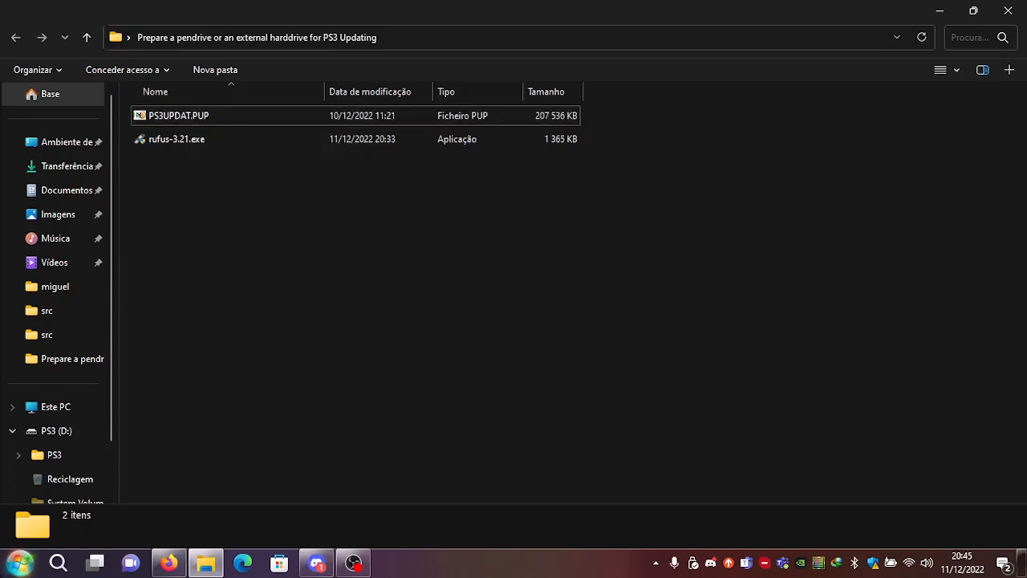
Check the advanced File Explorer option for hiding known file extensions from the Control Panel, leaving the settings unsaved and closing the Control Panel.
click(20, 561)
text(con)
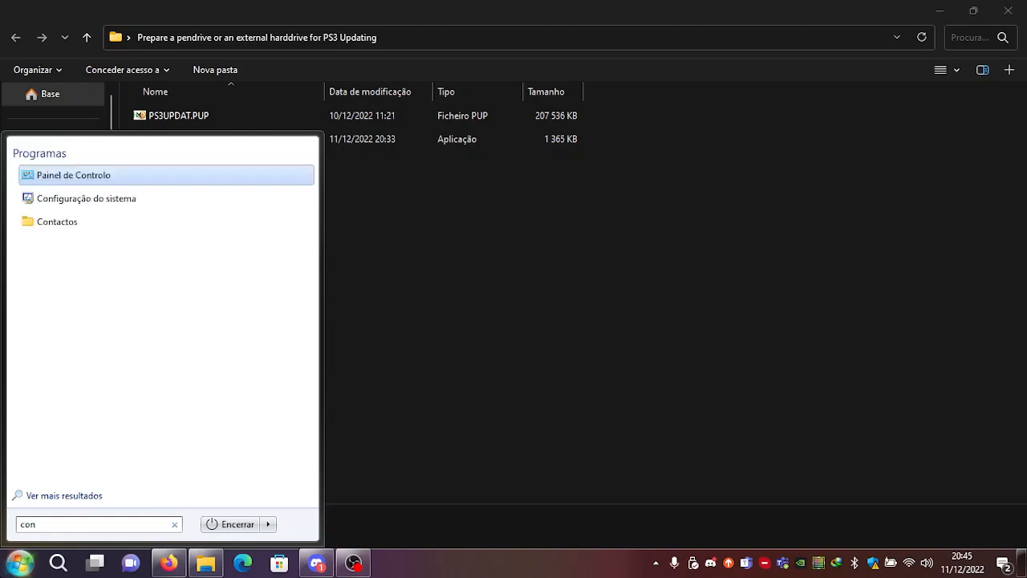
key(Return)
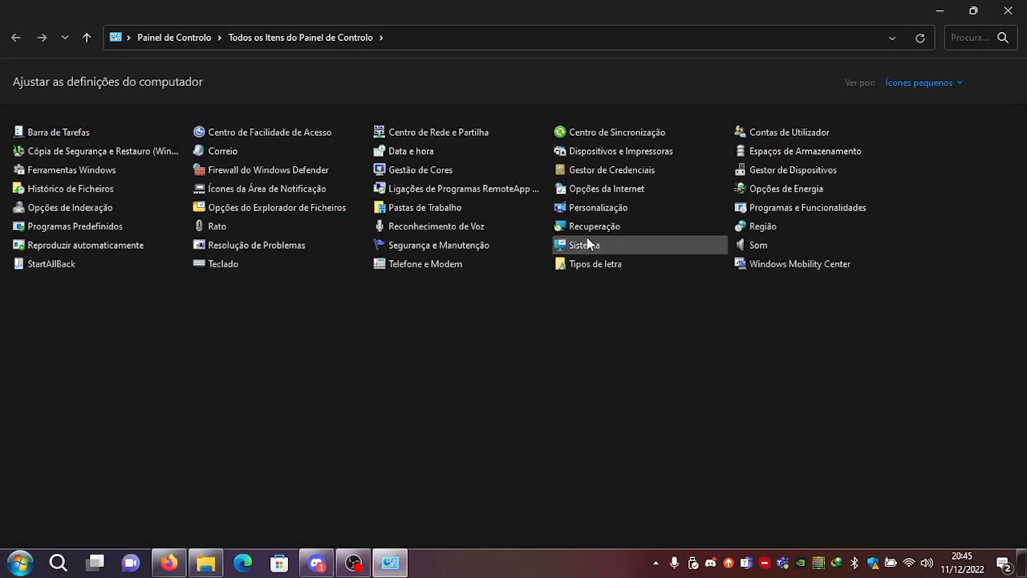
click(240, 209)
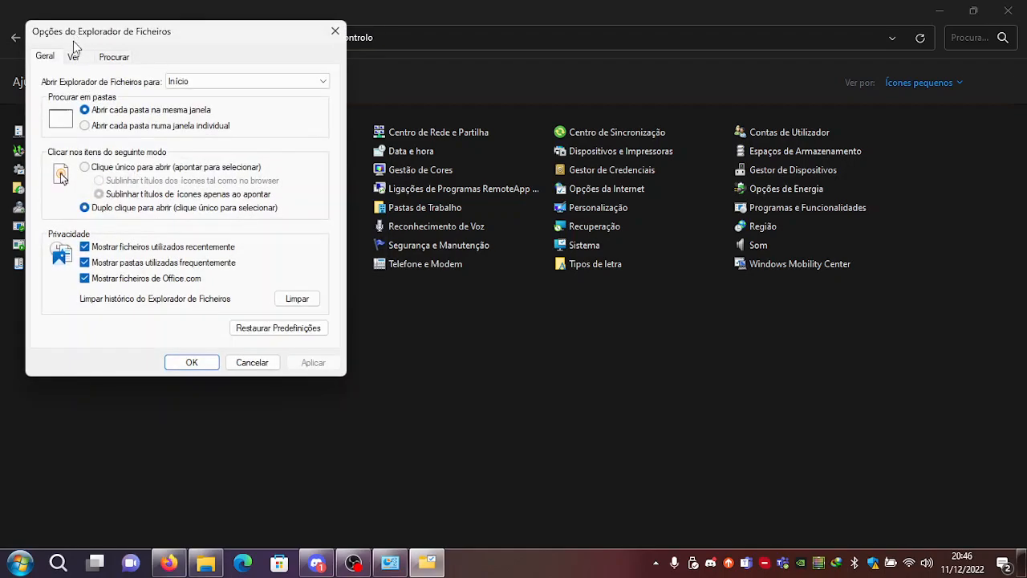
click(74, 58)
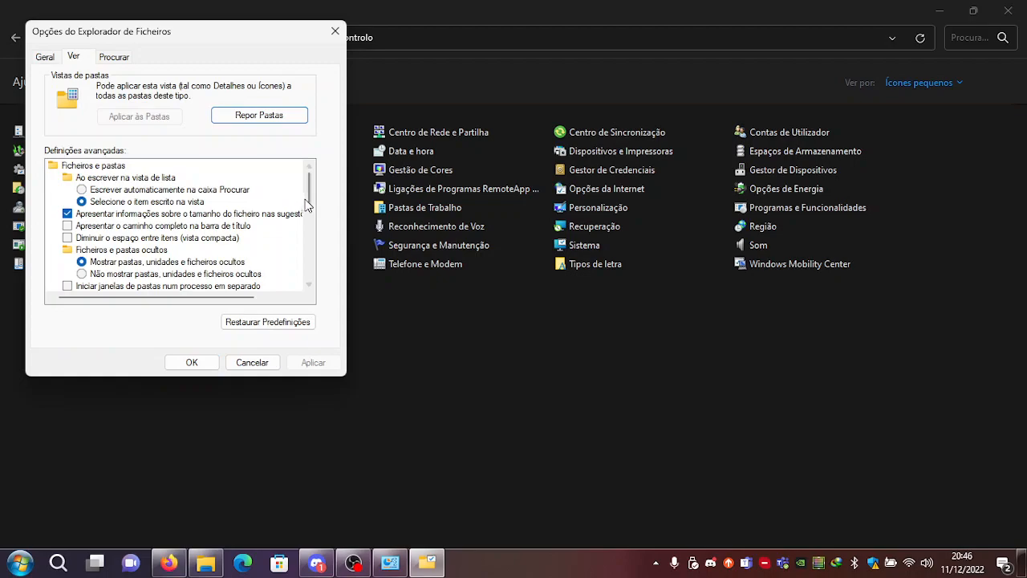
drag(305, 205, 305, 234)
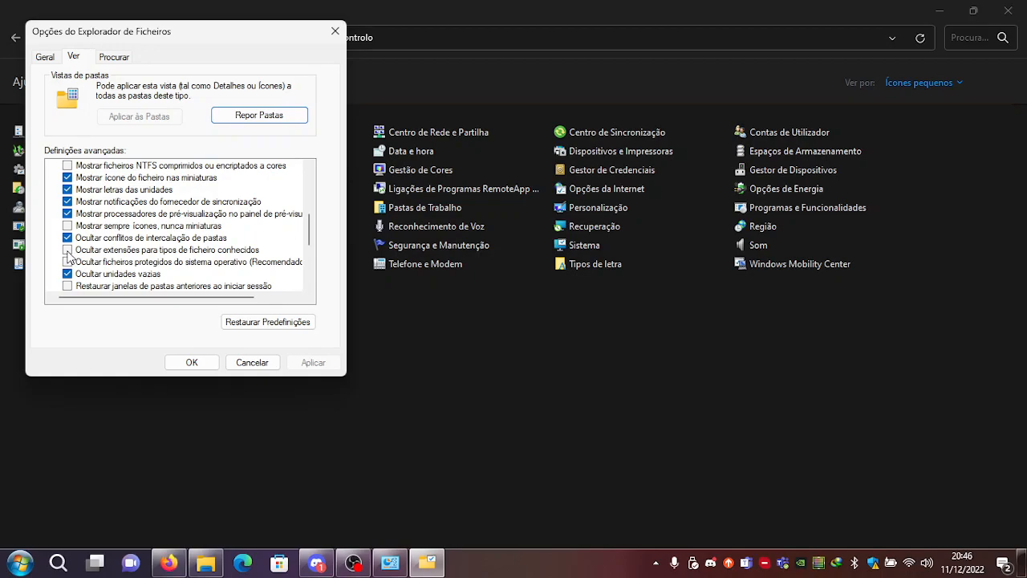
click(252, 362)
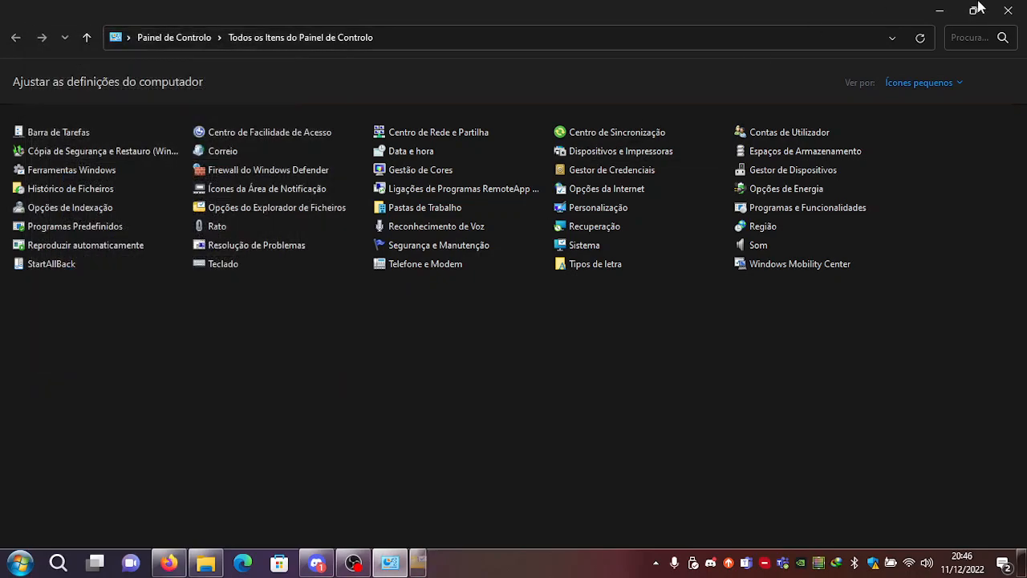
click(1008, 10)
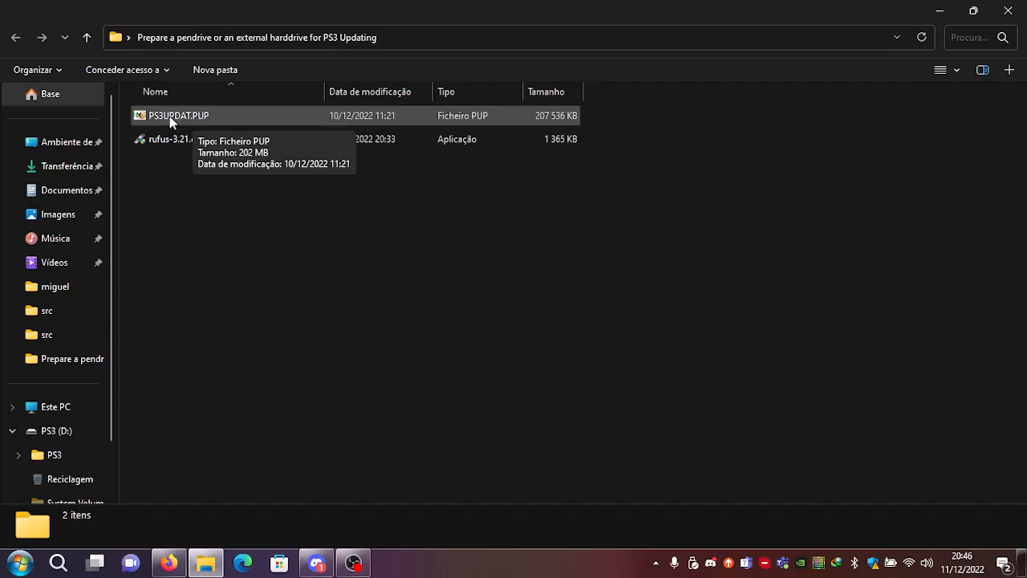
Check the PS3UPDAT.PUP and rufus-3.21.exe files, and view the Rufus download section at rufus.ie in Firefox.
click(174, 116)
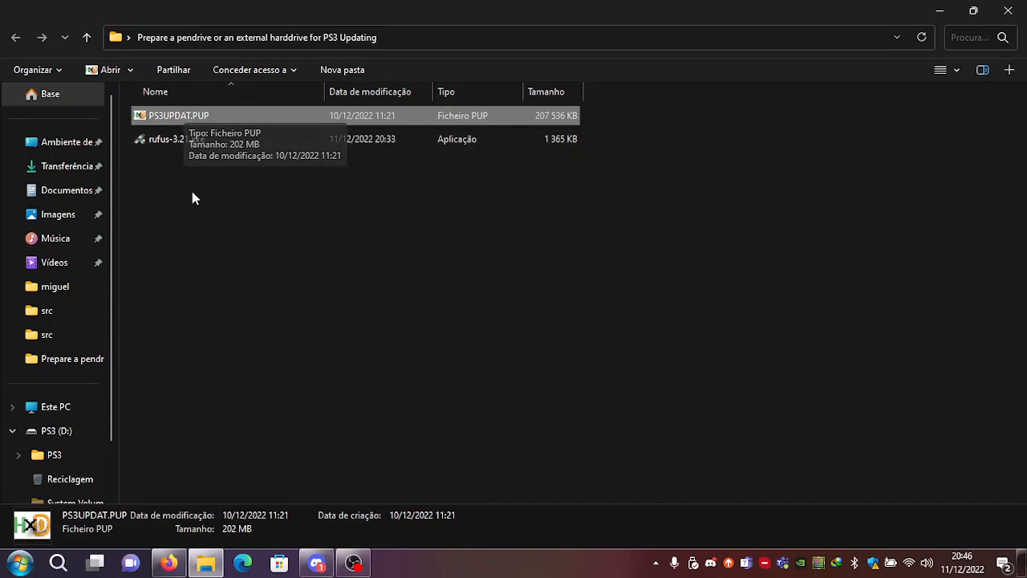
click(177, 139)
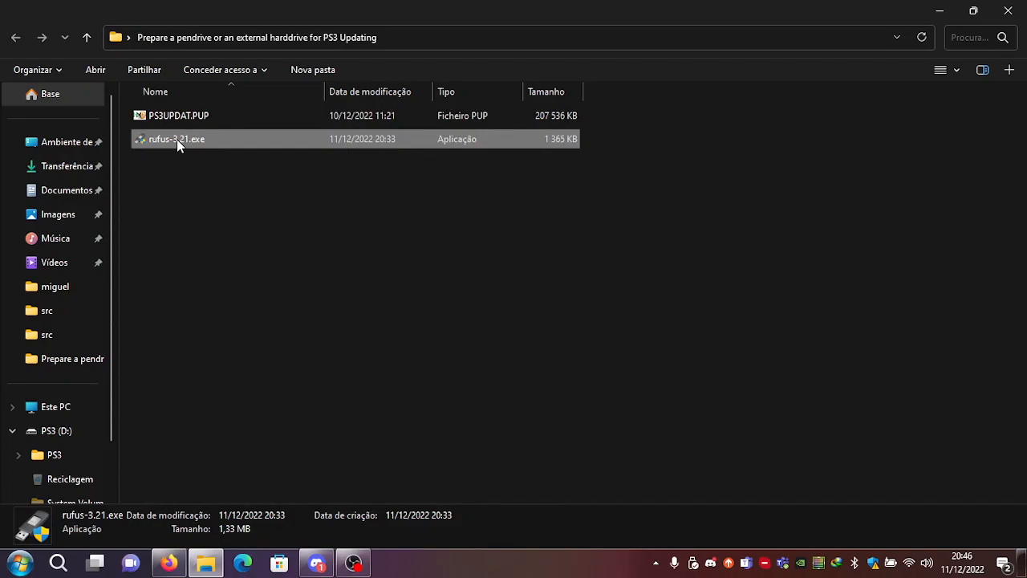
click(168, 562)
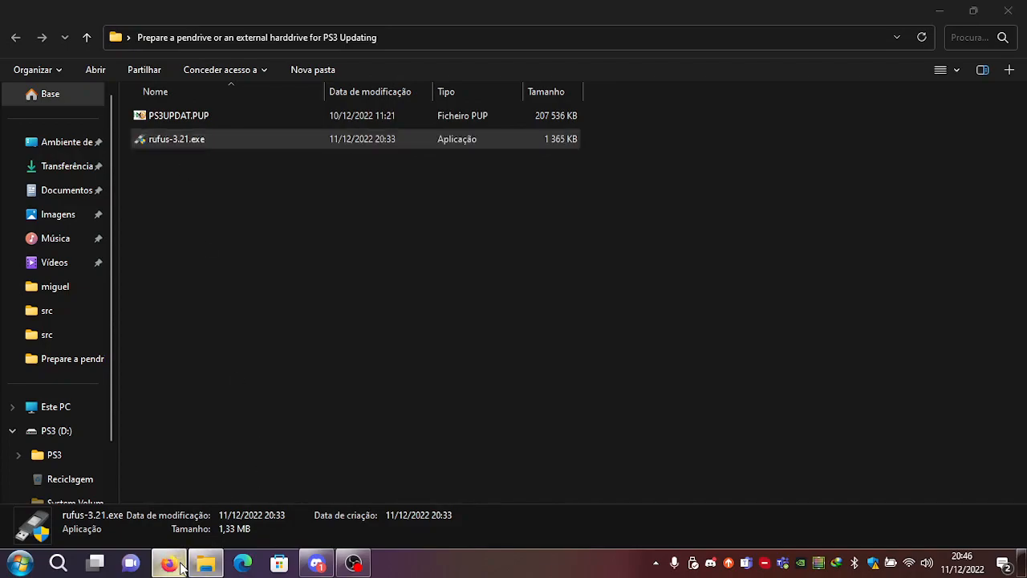
click(522, 38)
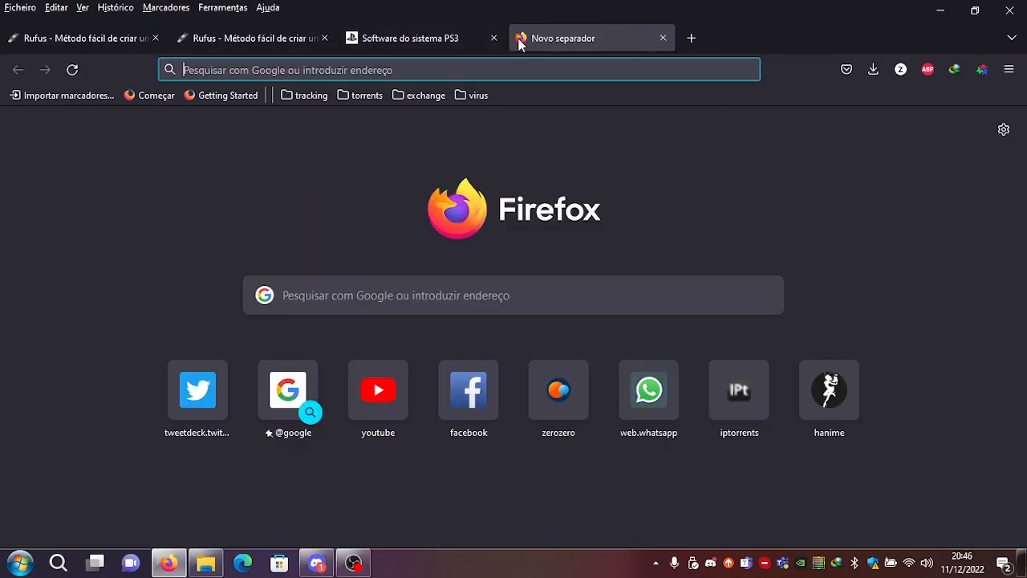
text(rufus.i)
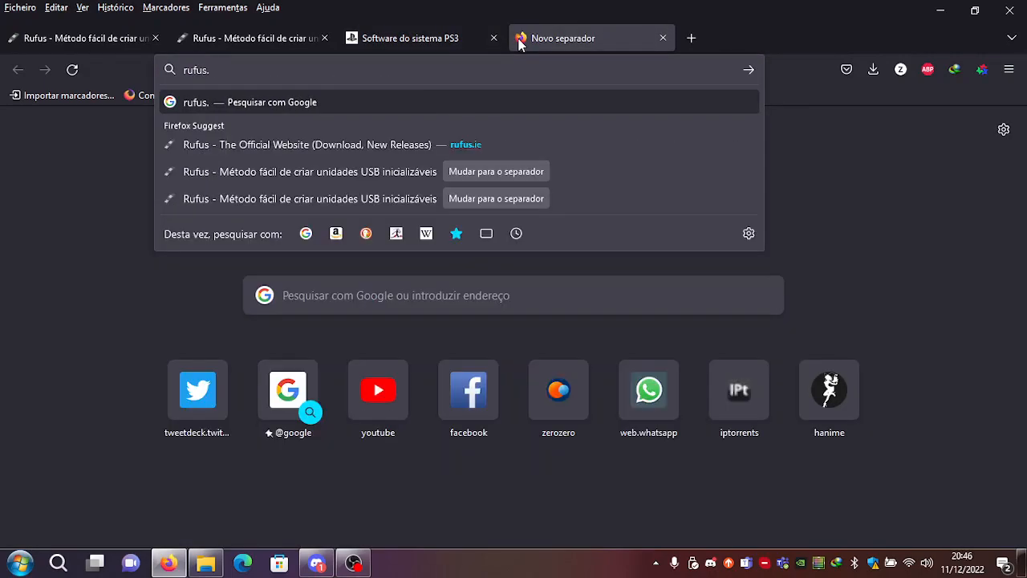
text(e)
key(Return)
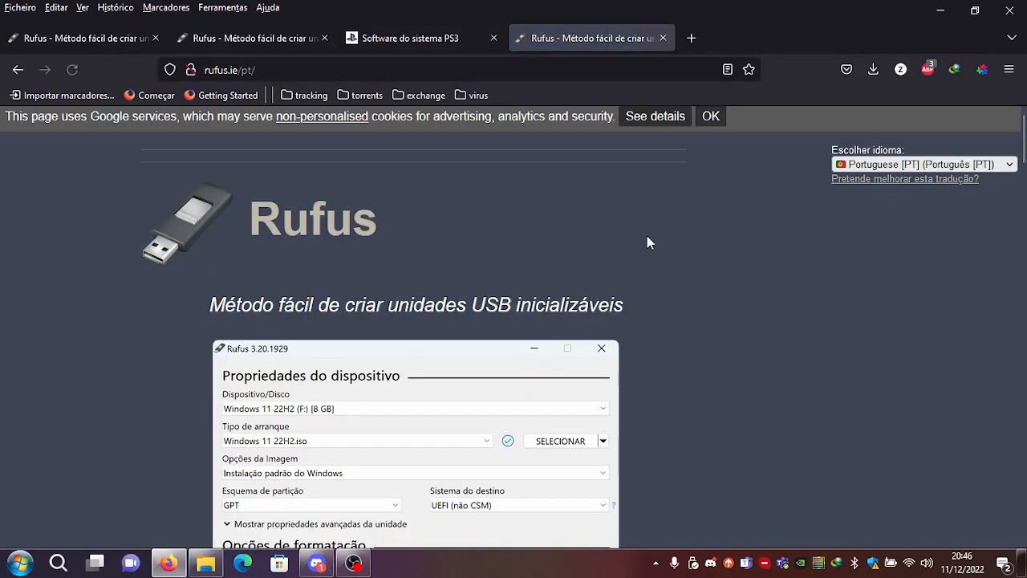
scroll(514, 321, down, 4)
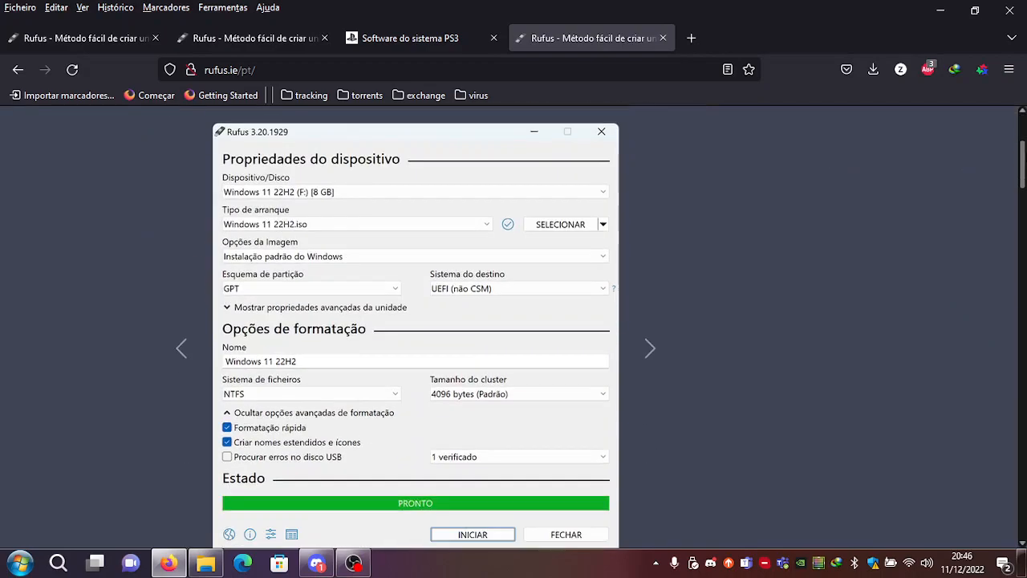
scroll(514, 321, down, 4)
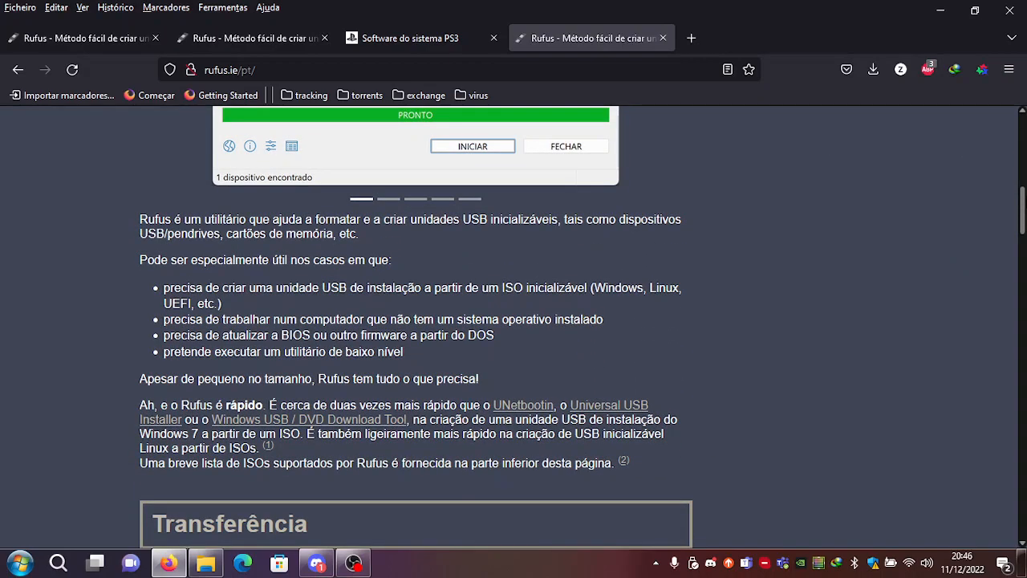
scroll(514, 245, down, 4)
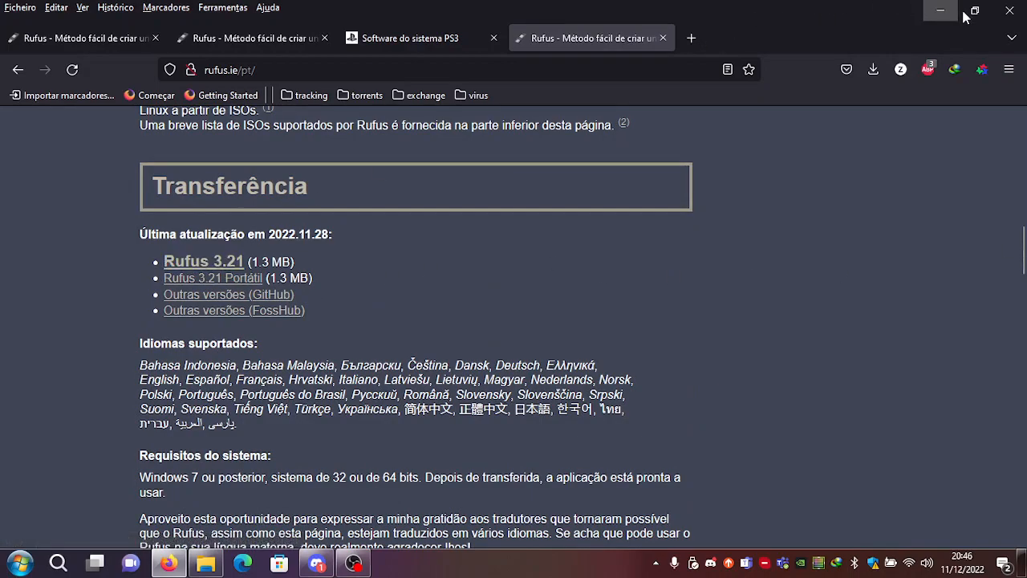
click(1008, 11)
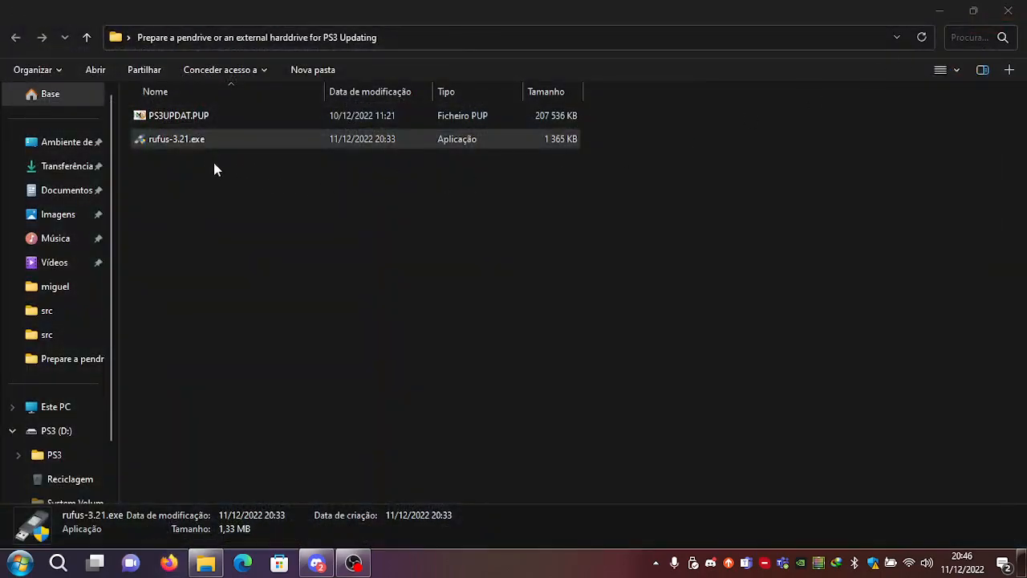
Launch rufus-3.21.exe with external hard drives listed and set the boot type for PS3 (D:) to FreeDOS.
double_click(180, 141)
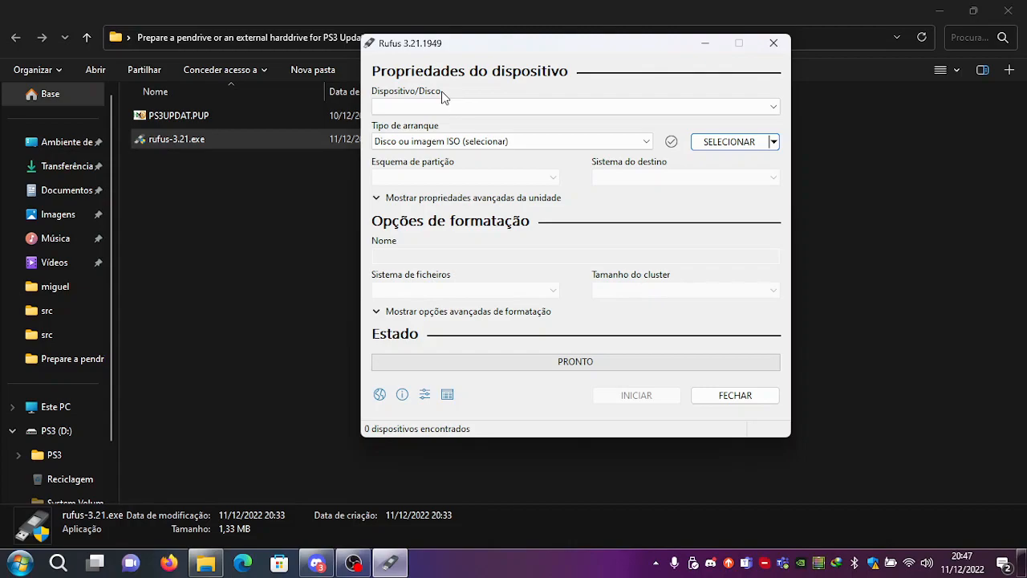
key(ctrl+alt+f)
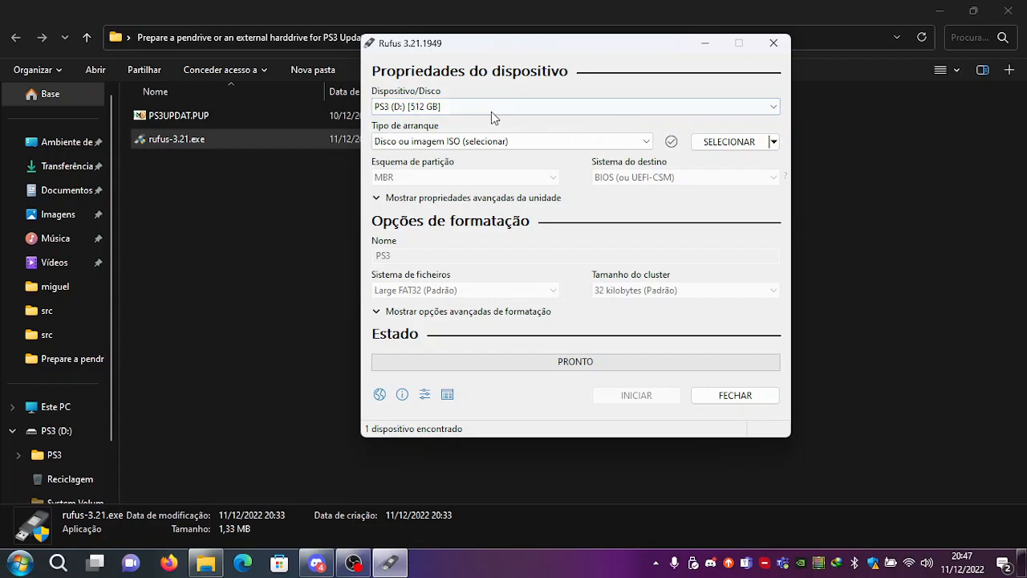
click(426, 141)
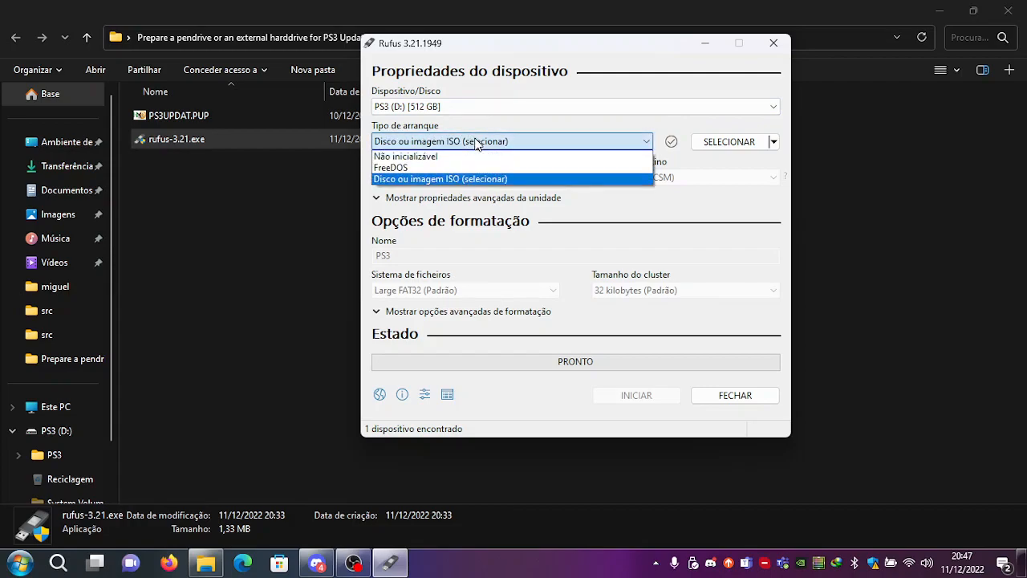
click(419, 168)
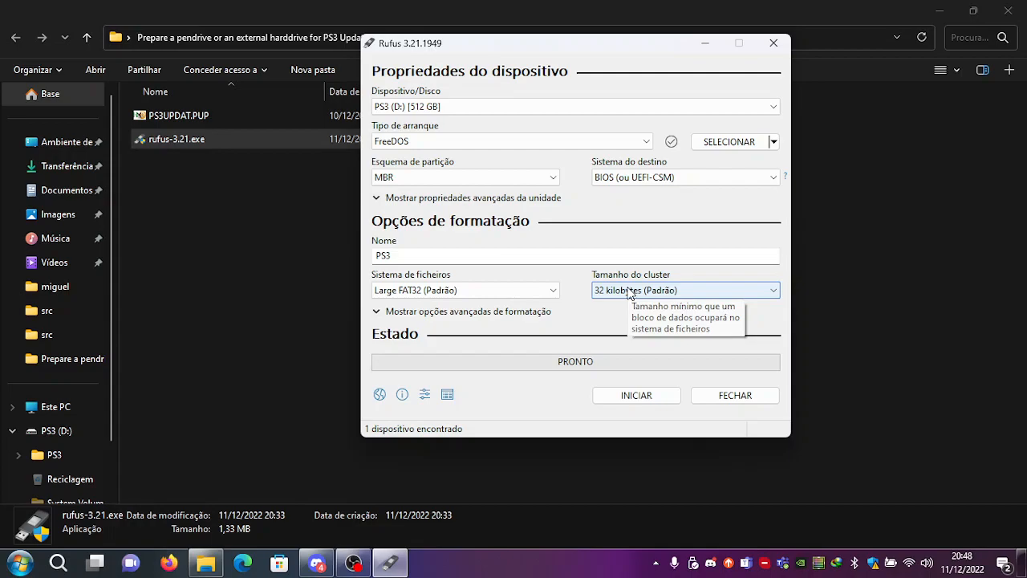
Try to format PS3 (D:) as Large FAT32 with 32-kilobyte clusters, and check the drives in Este PC during formatting.
click(640, 395)
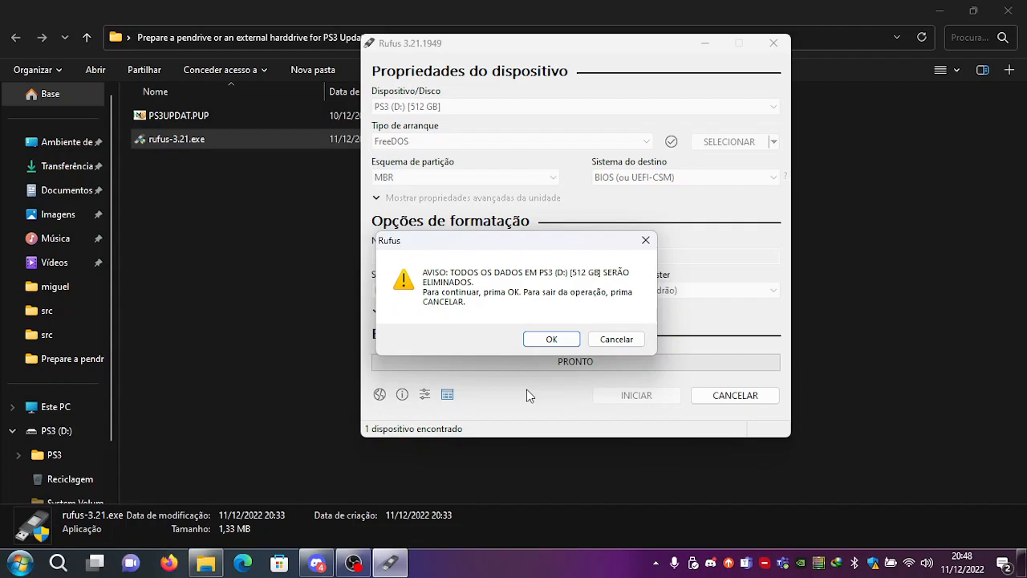
click(548, 341)
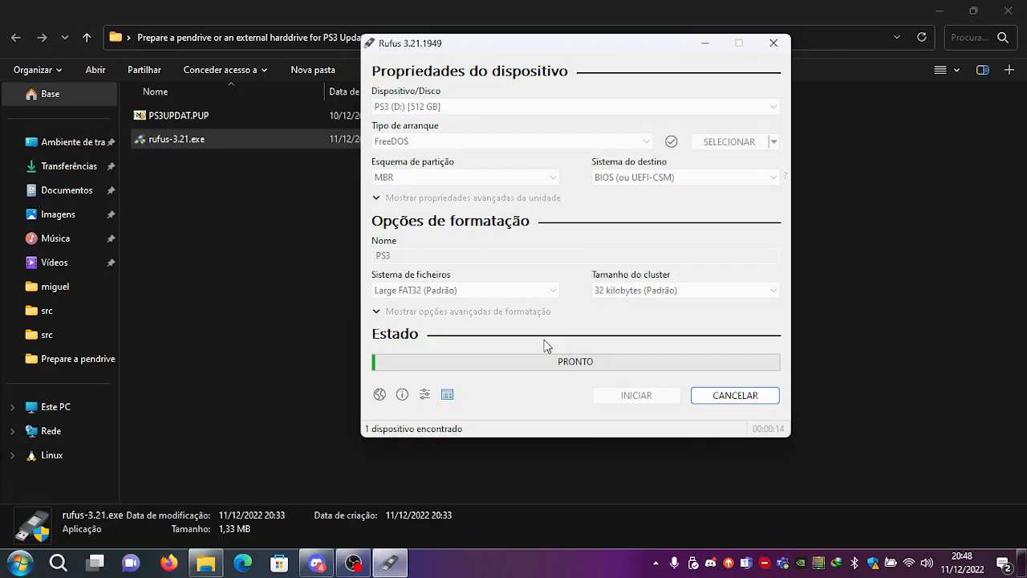
click(277, 303)
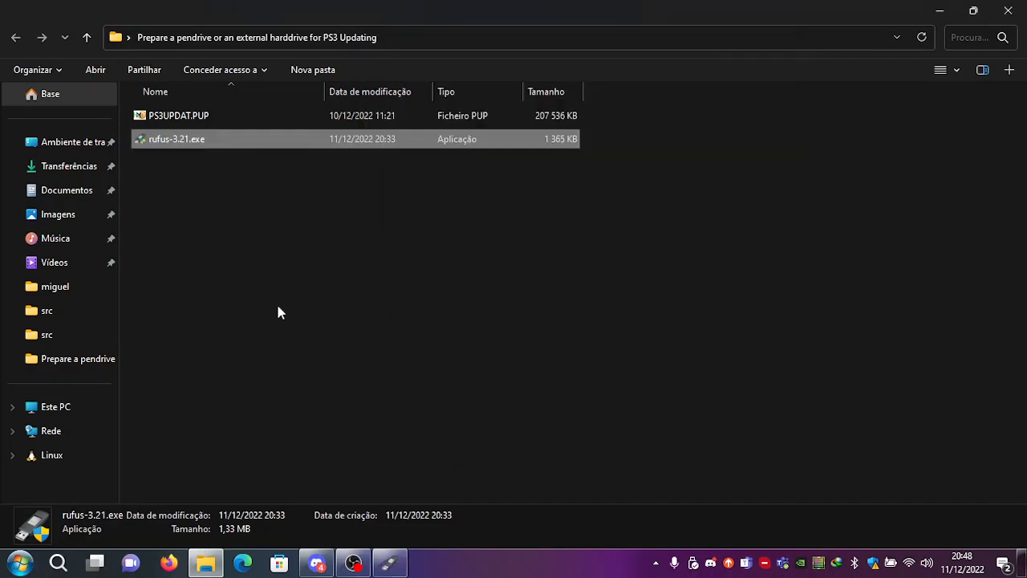
click(396, 567)
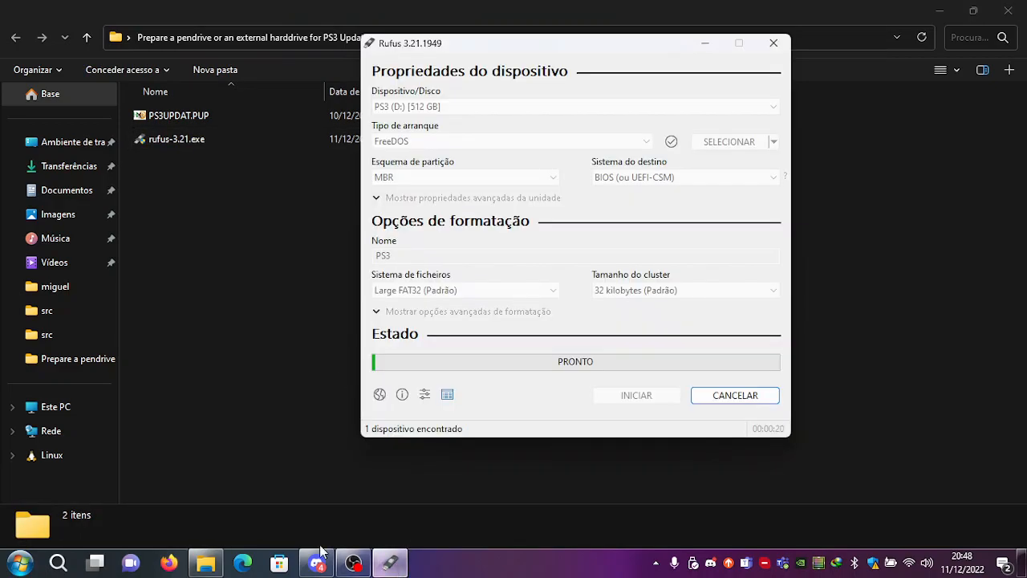
click(73, 407)
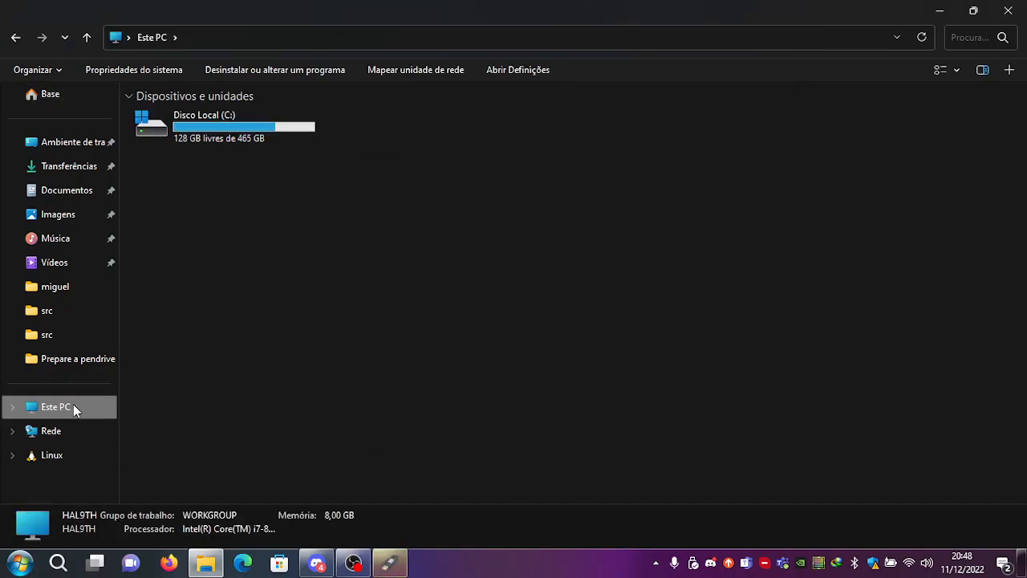
click(388, 568)
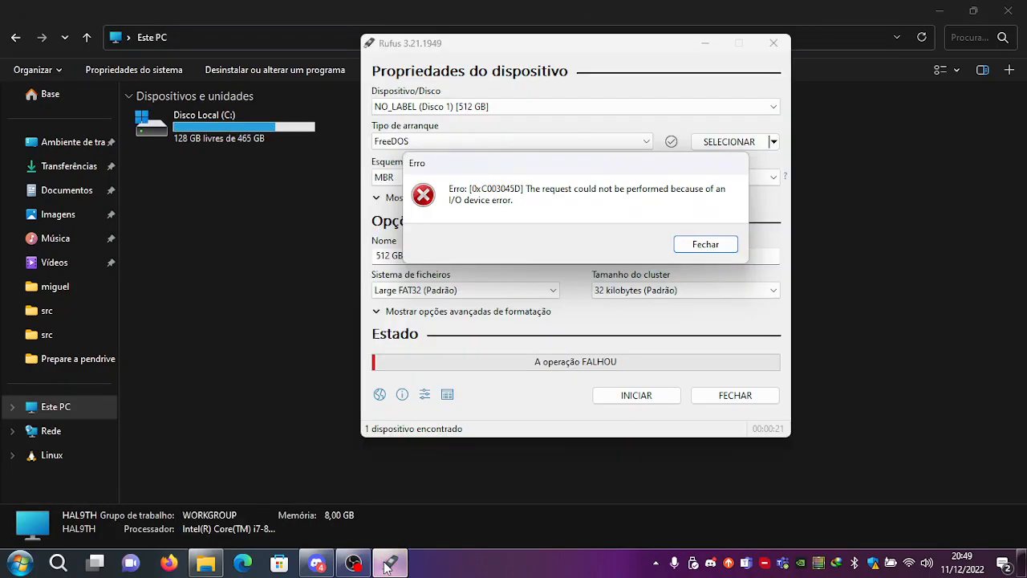
click(696, 249)
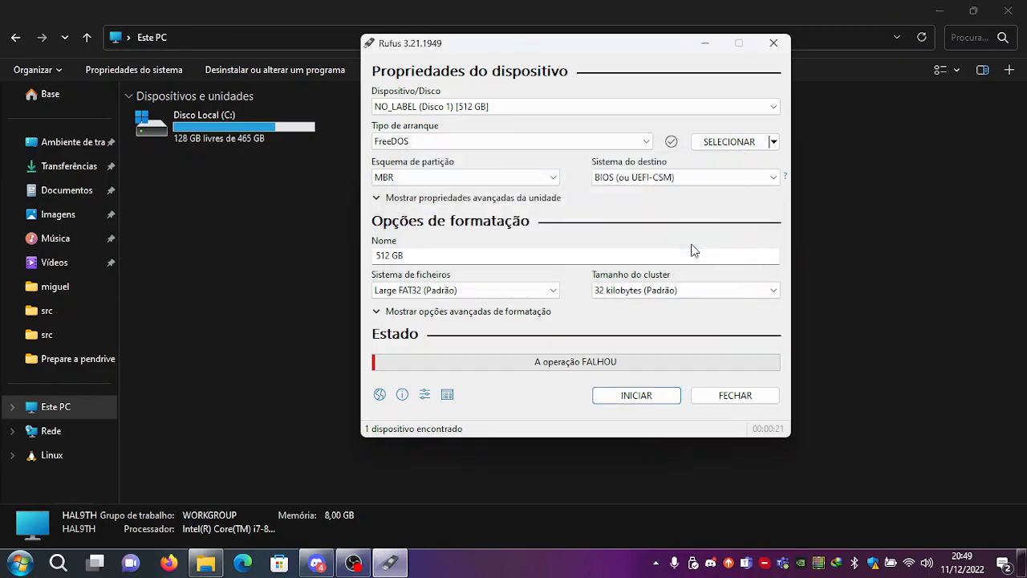
Try formatting the NO_LABEL (Disco 1) drive again, accepting the erasure of all its data.
click(644, 401)
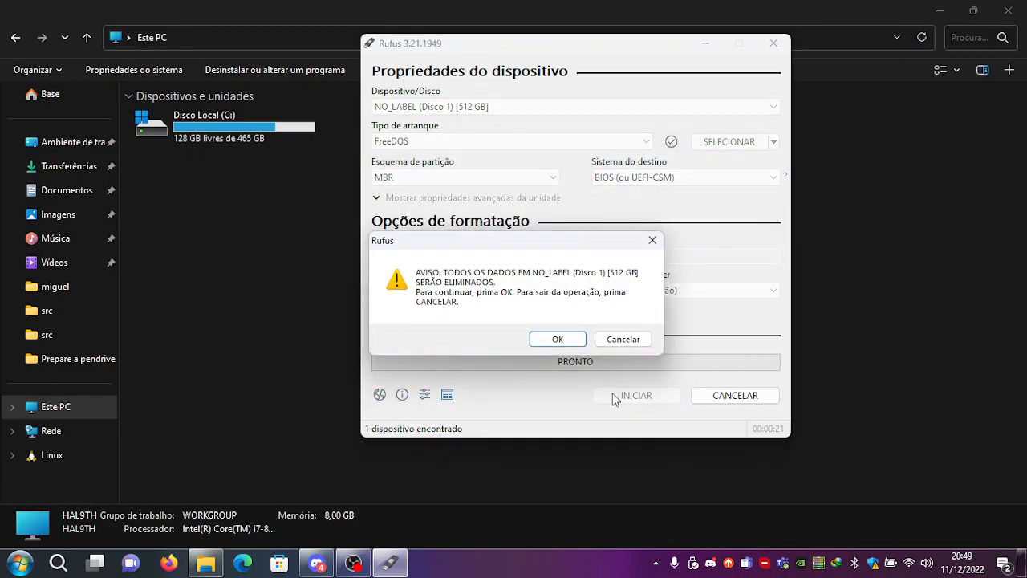
click(552, 345)
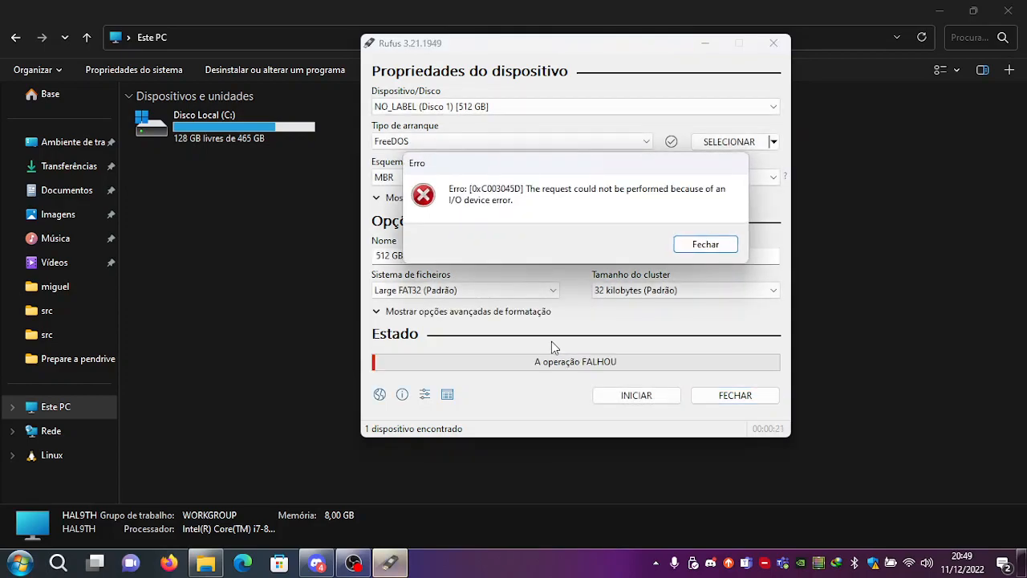
click(713, 248)
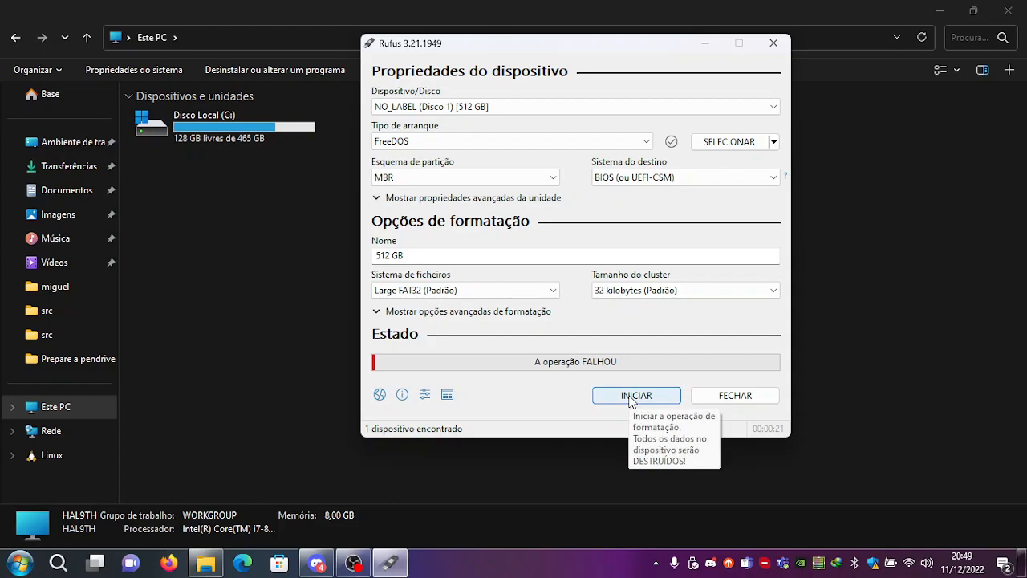
Set the volume name to PS3 and start formatting NO_LABEL (Disco 1), accepting the erasure of all its data.
drag(414, 254, 304, 252)
text(PS3)
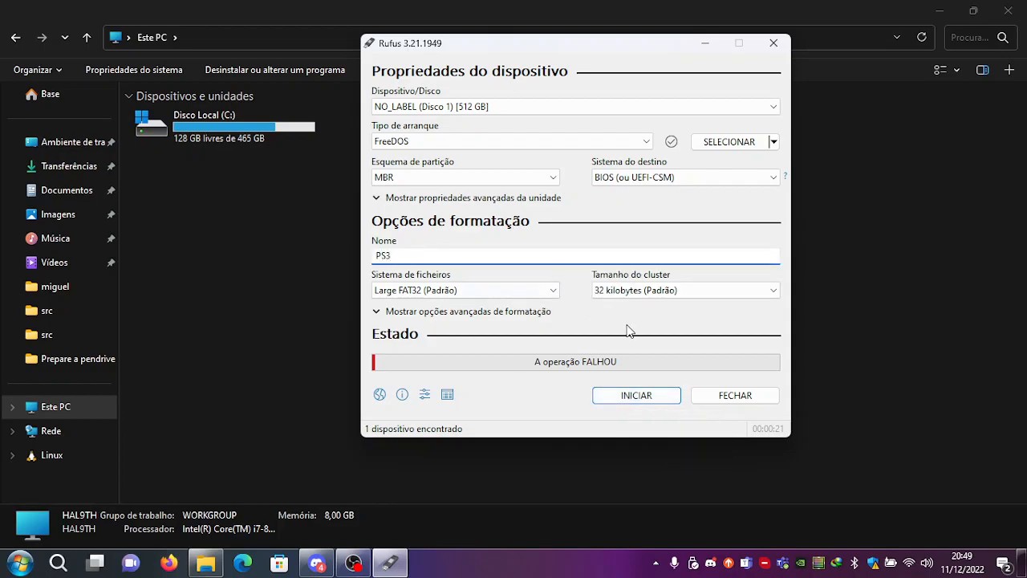
click(655, 399)
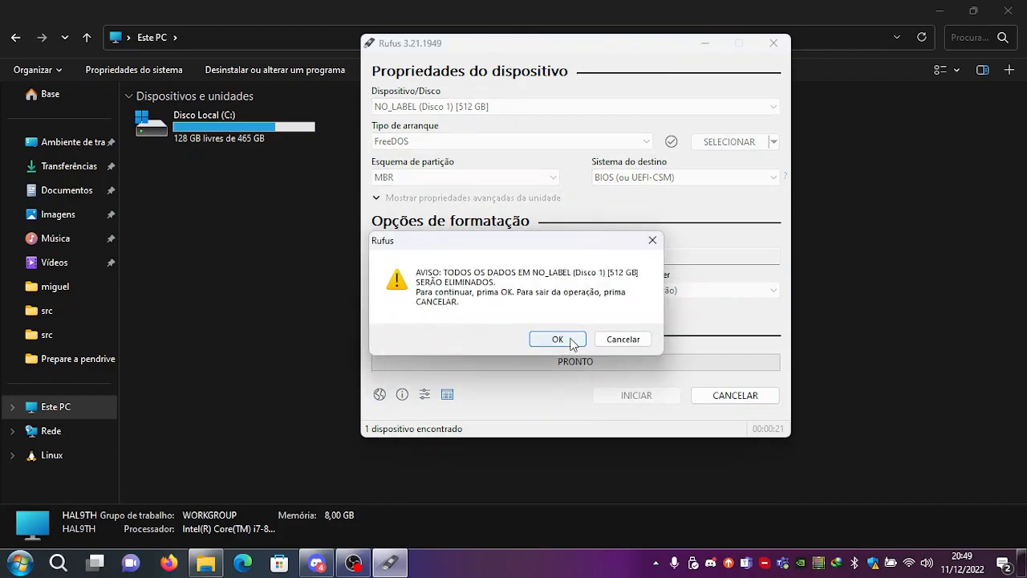
click(558, 339)
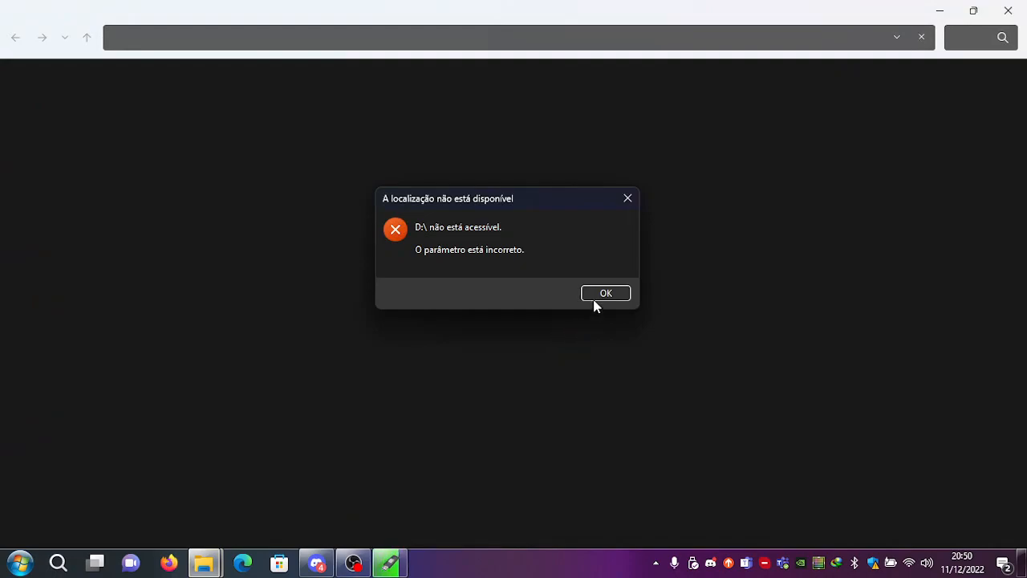
Dismiss the D:\ access error, return to Rufus and close it once formatting of PS3 (D:) is complete.
click(630, 199)
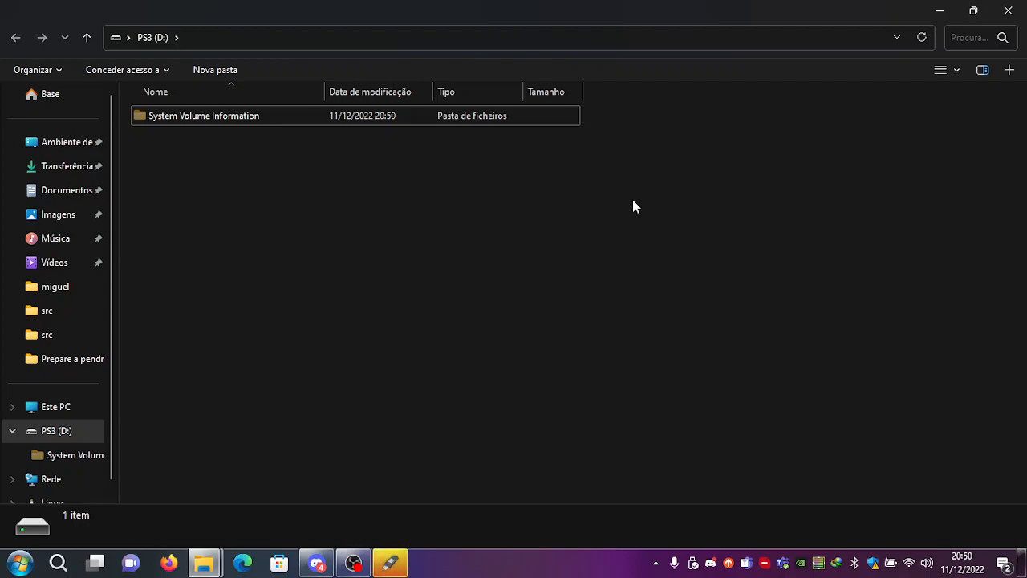
click(391, 562)
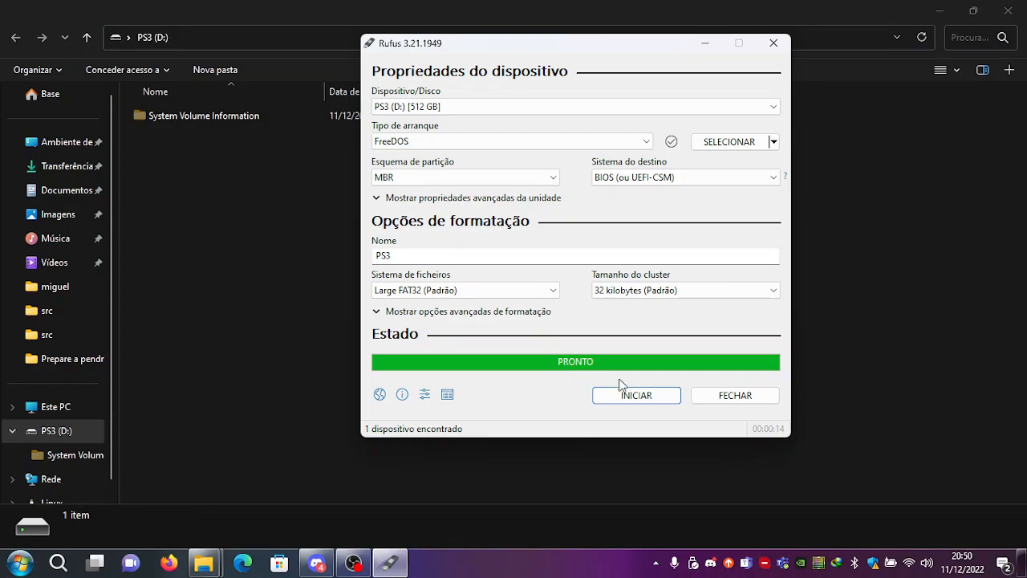
click(735, 396)
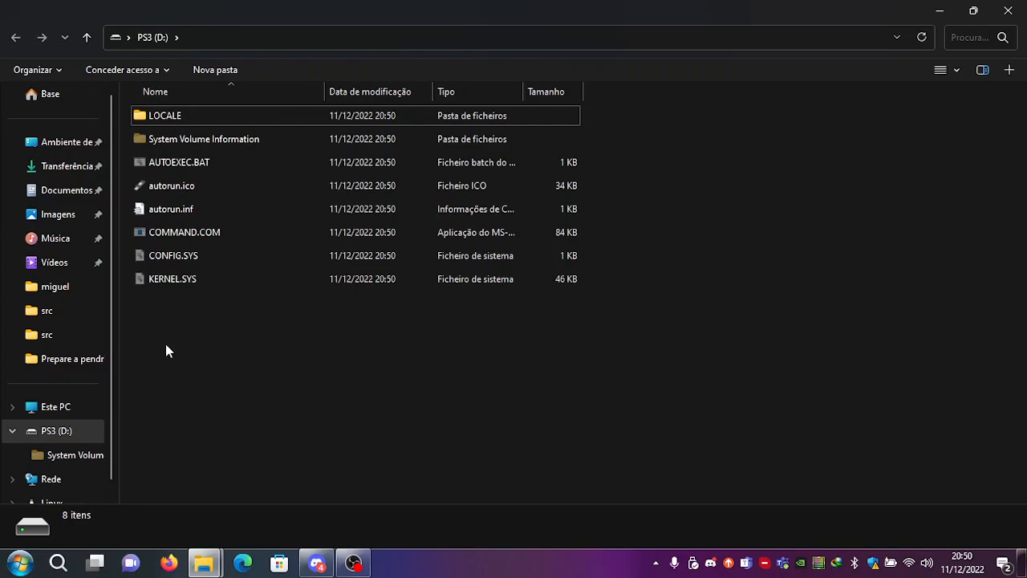
Permanently delete everything in the root of PS3 (D:), accepting the system-file removal for all current items.
drag(166, 344, 227, 104)
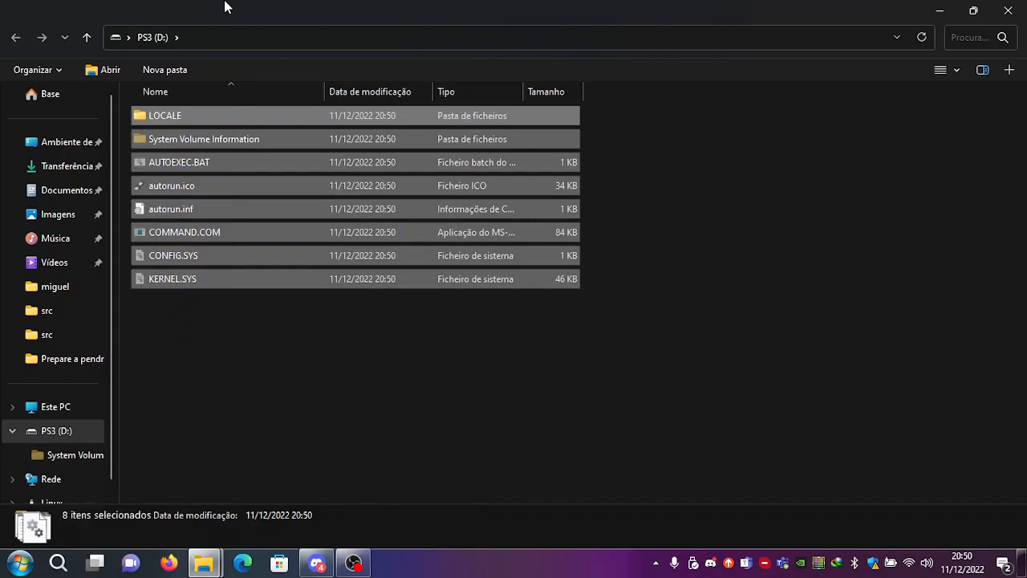
key(Delete)
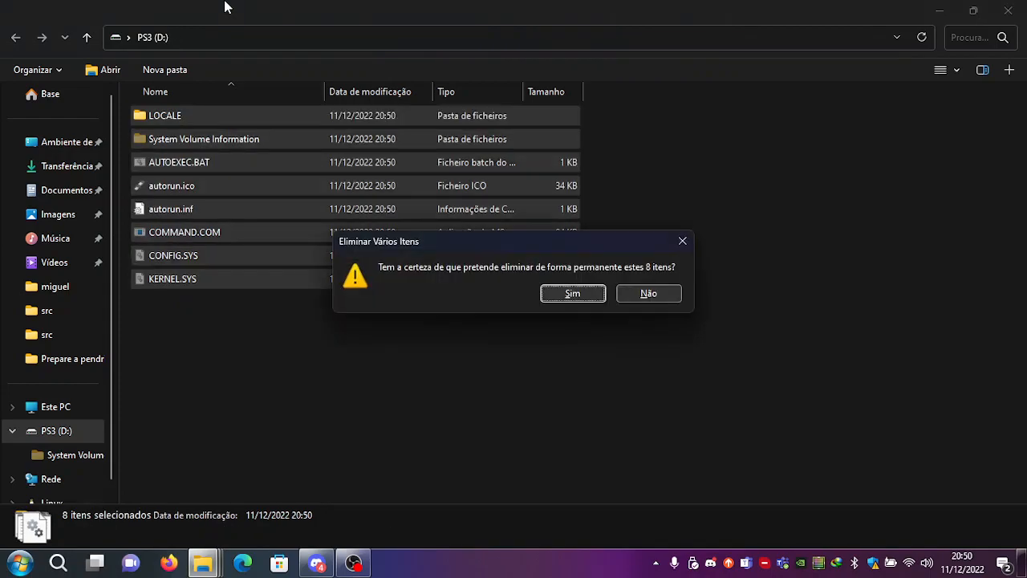
key(Return)
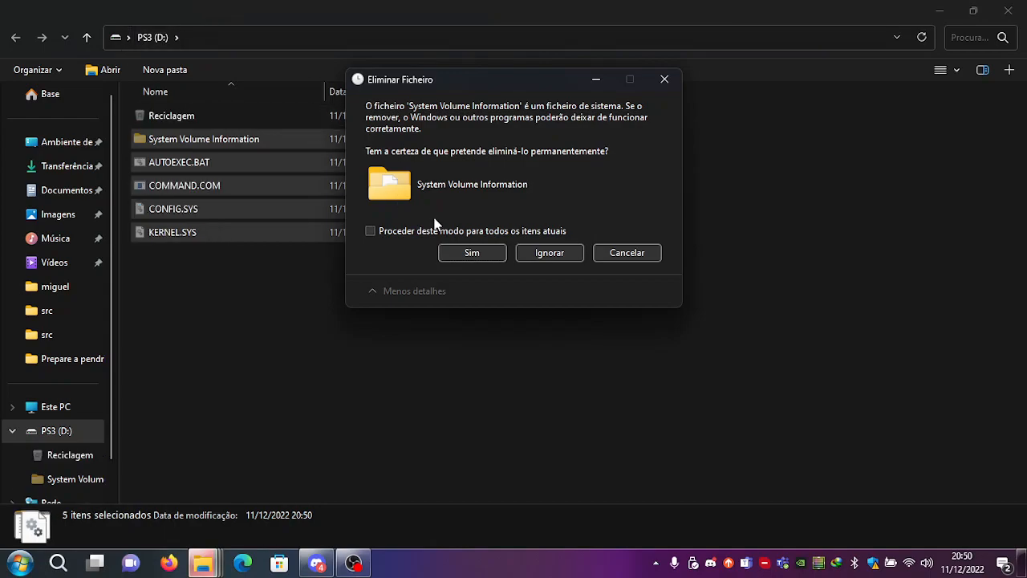
click(437, 230)
click(460, 251)
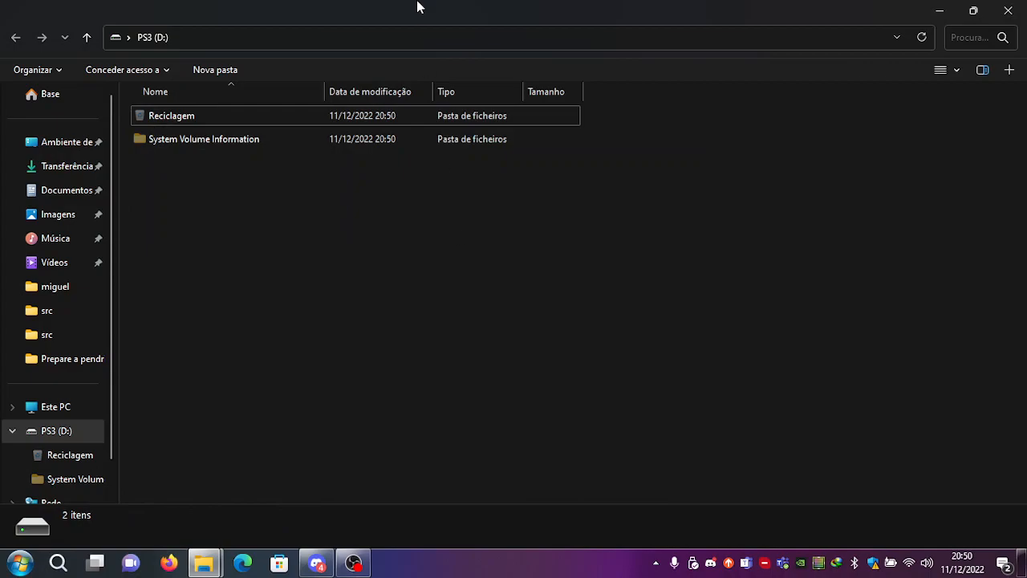
Minimize the Este PC window, then create a folder named PS3 in the root of PS3 (D:) and open it.
drag(416, 11, 573, 70)
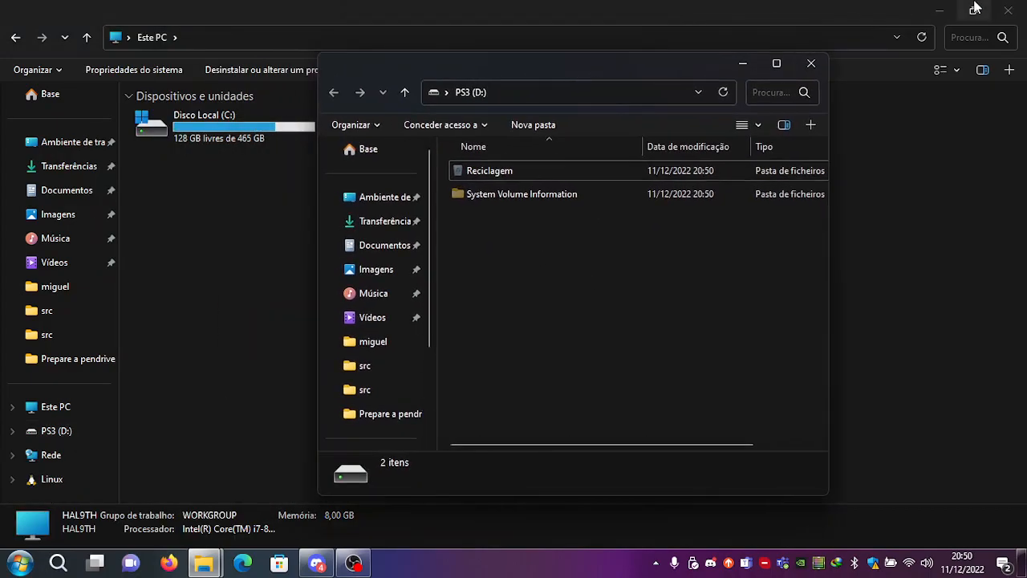
click(939, 10)
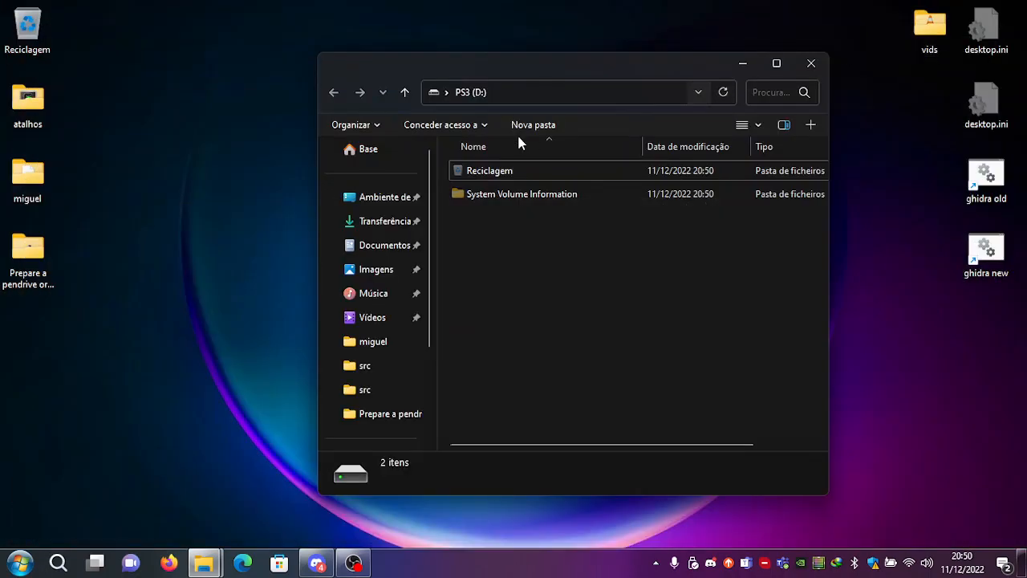
right_click(534, 272)
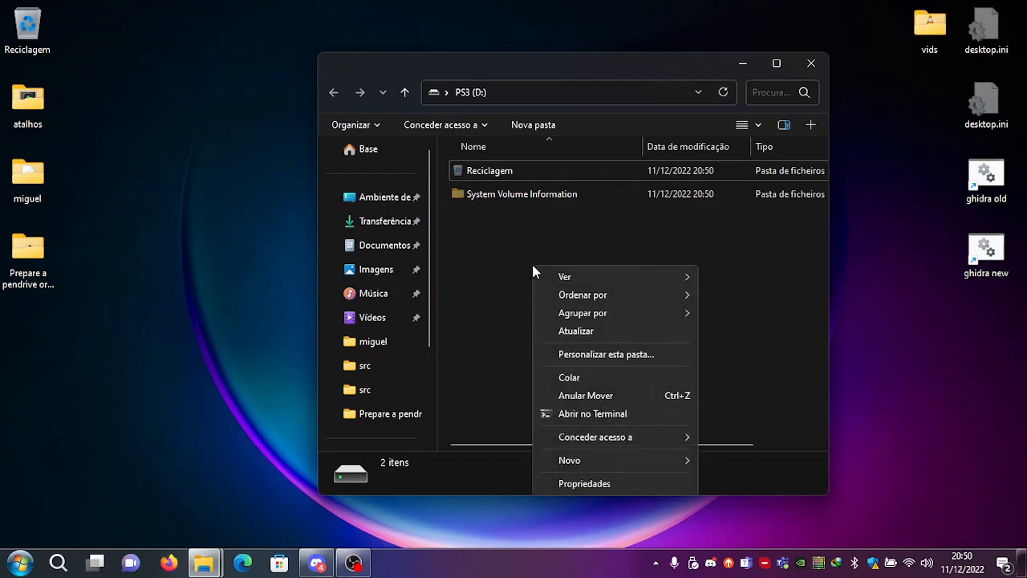
mouse_move(690, 462)
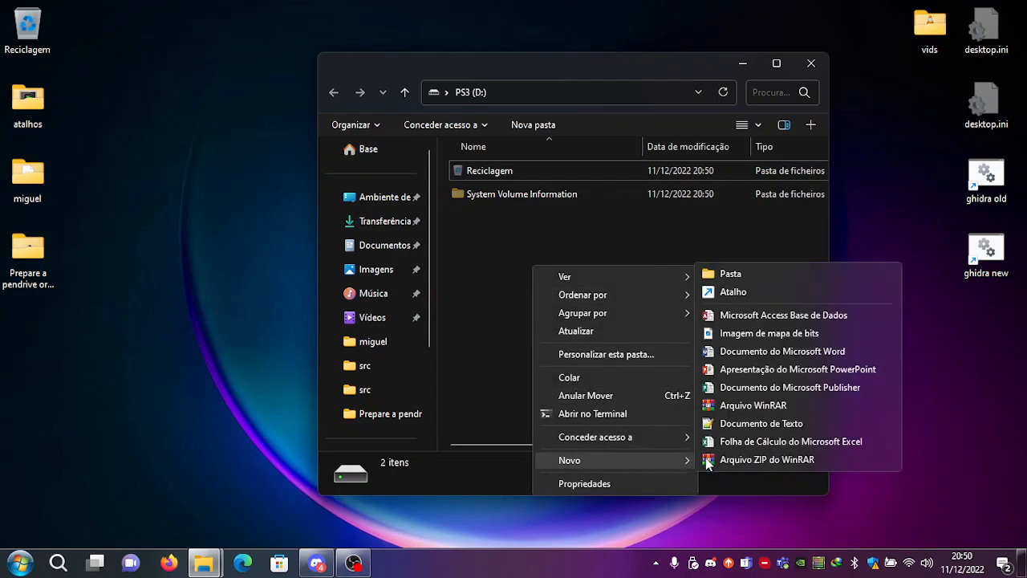
click(783, 279)
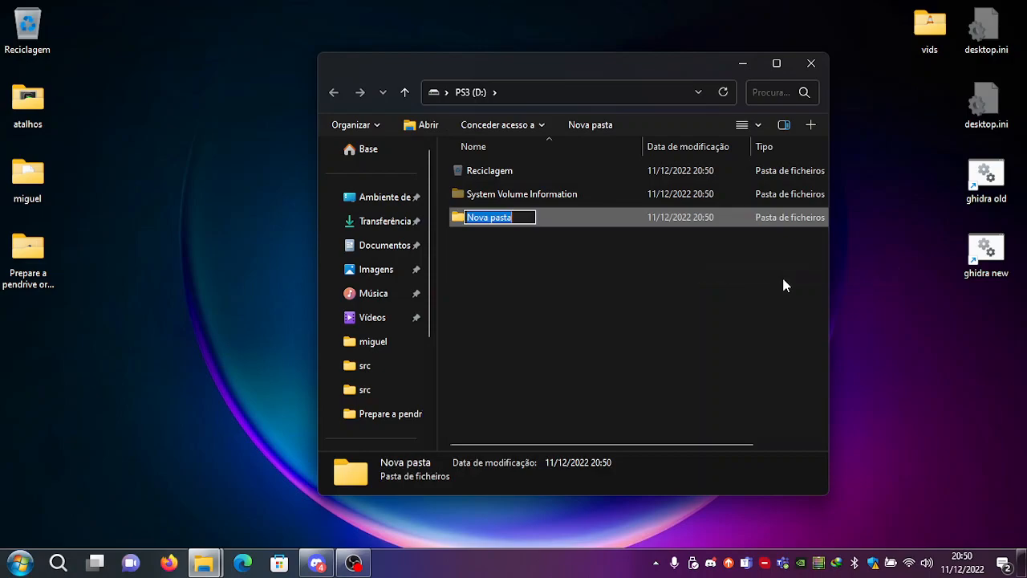
text(PS3)
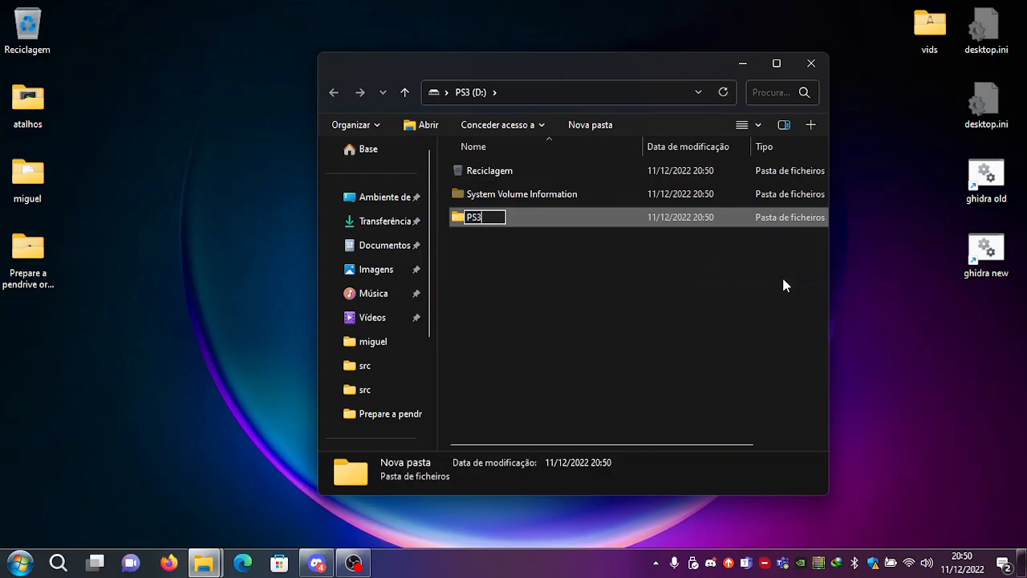
key(Return)
key(Return)
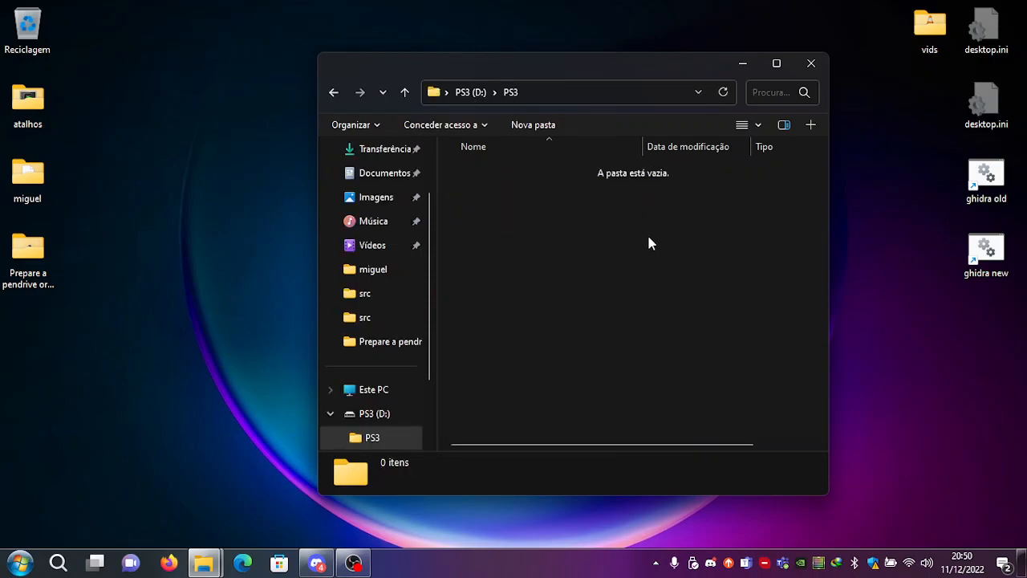
Create a folder named UPDATE inside the PS3 folder and open it.
right_click(571, 212)
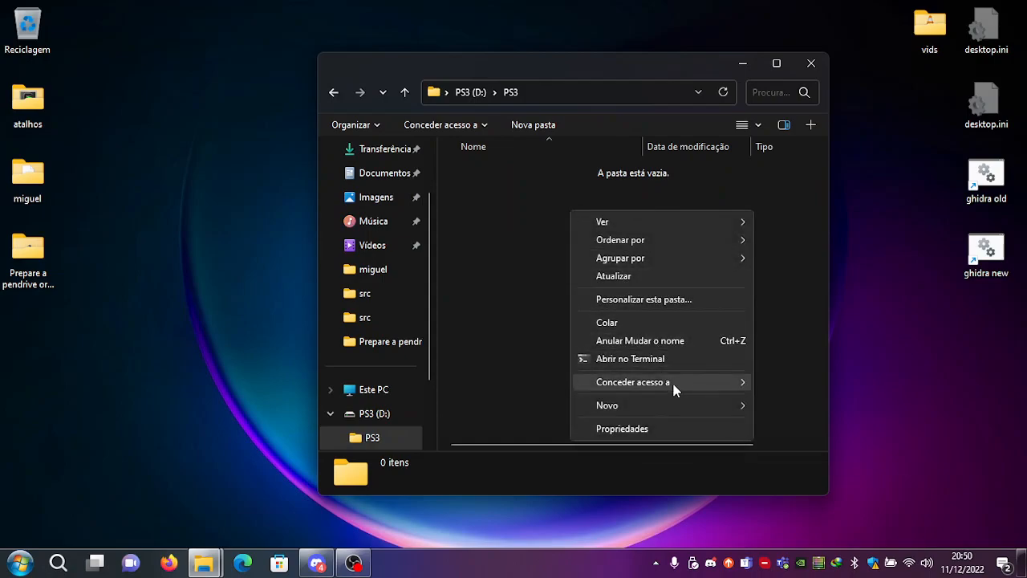
mouse_move(678, 406)
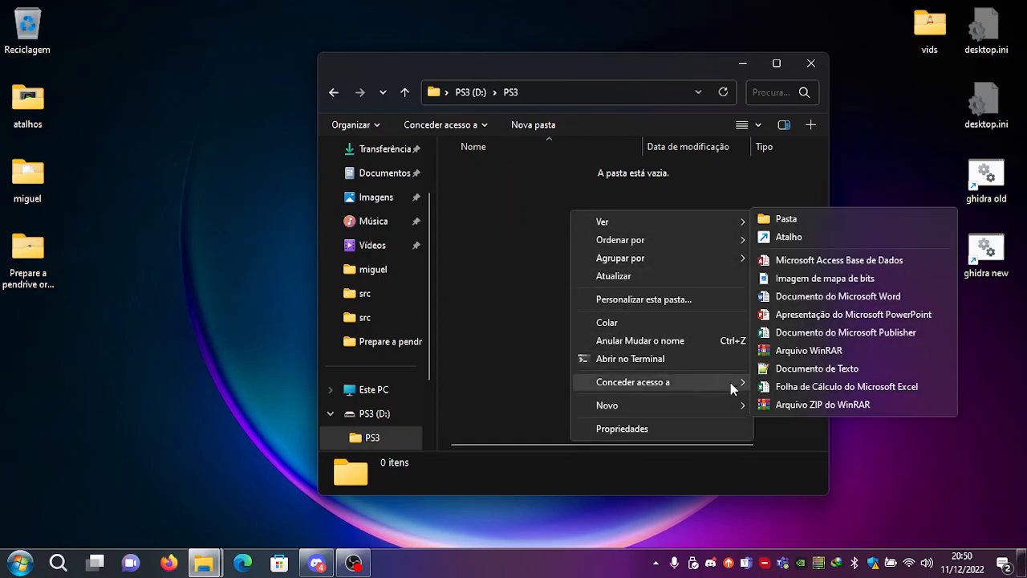
click(793, 225)
text(UPDATE)
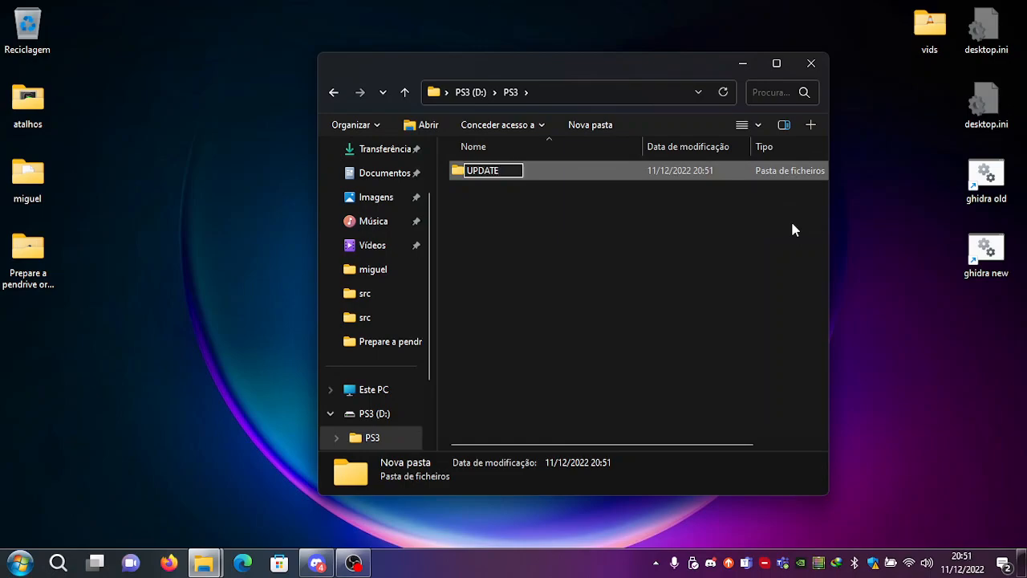
key(Return)
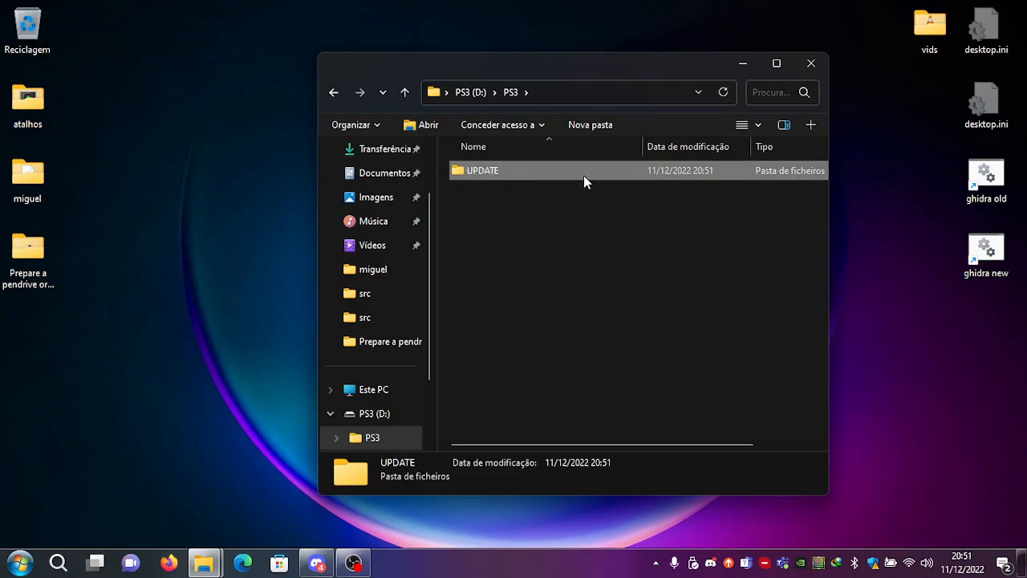
double_click(503, 171)
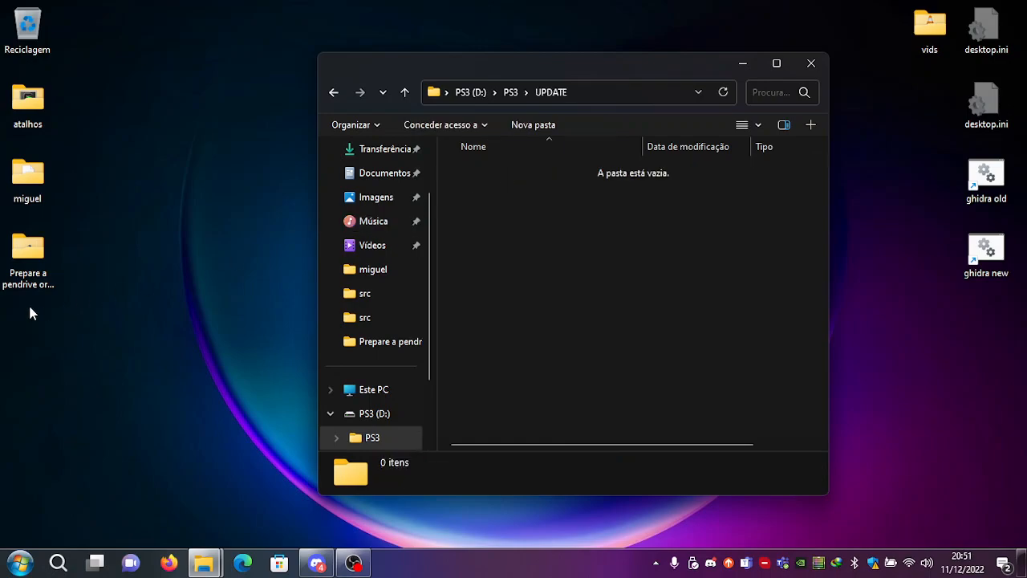
Copy PS3UPDAT.PUP from the desktop folder for preparing a pendrive into the UPDATE folder on PS3 (D:).
double_click(12, 274)
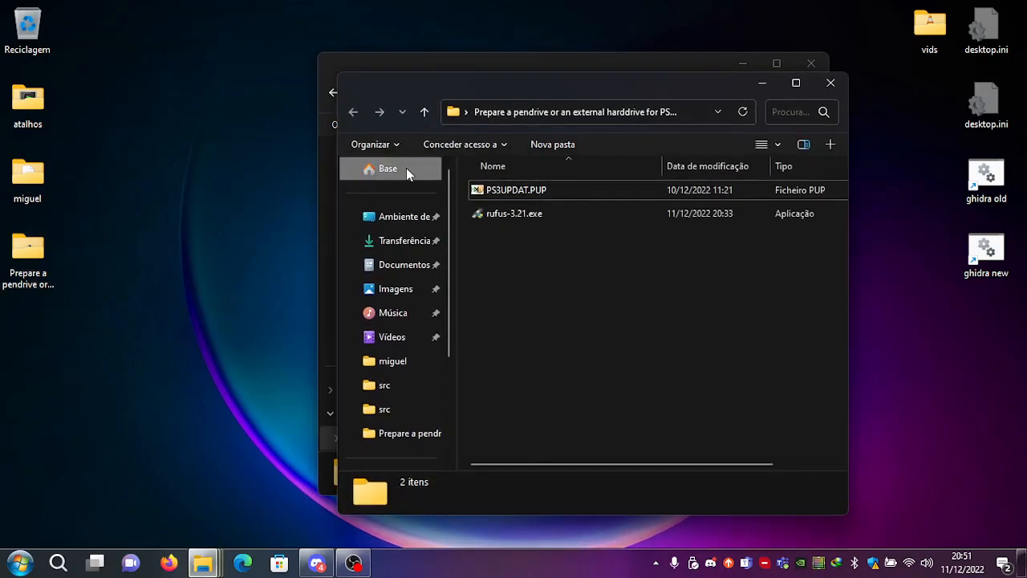
click(525, 190)
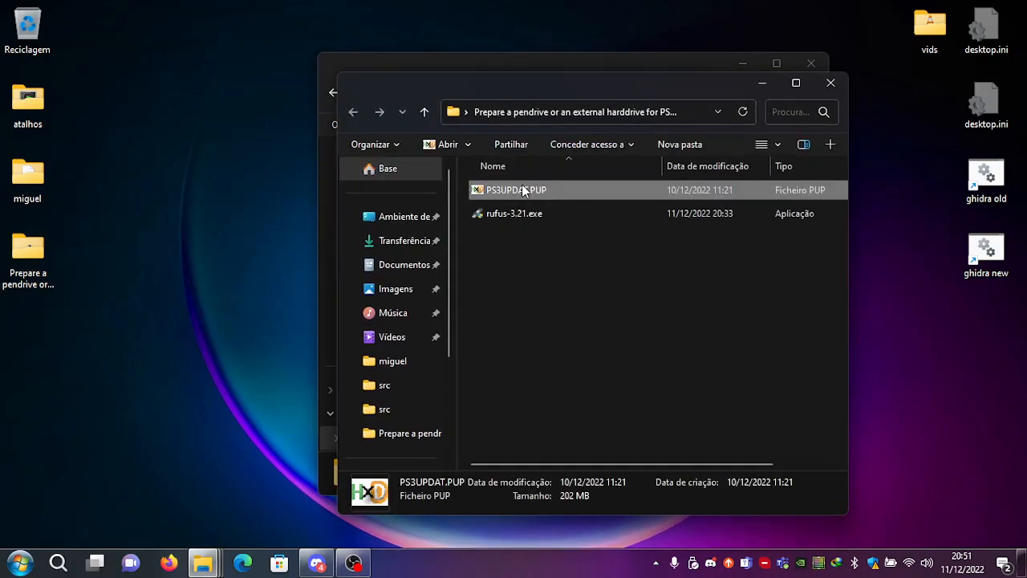
click(761, 83)
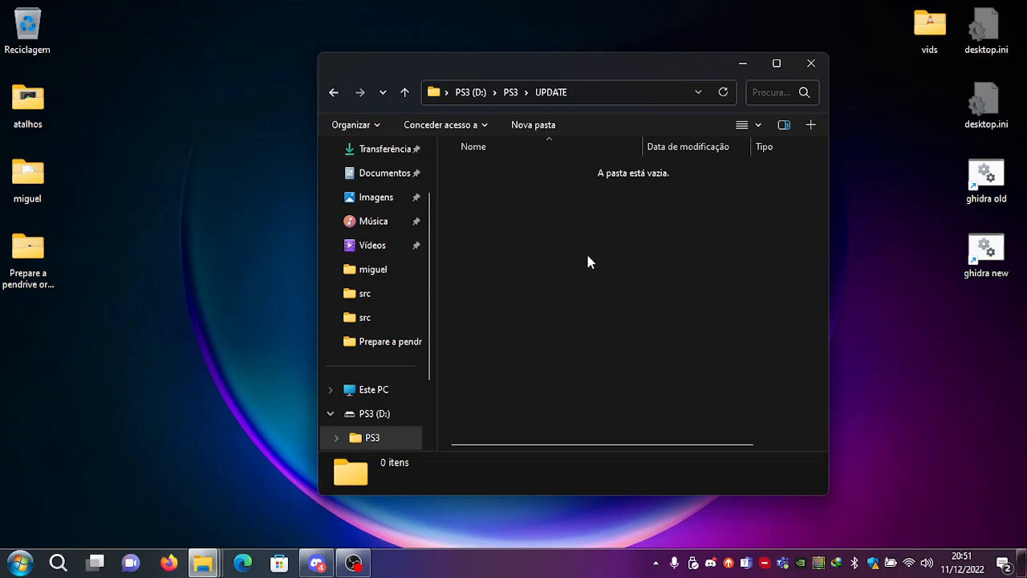
key(ctrl+v)
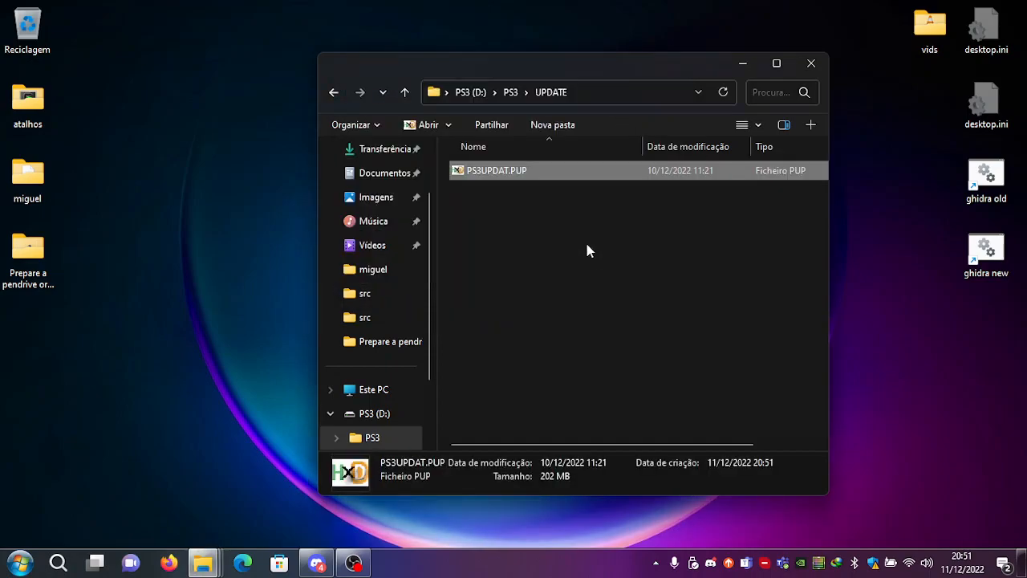
Check the file system of PS3 (D:) in its properties from Este PC, and close the properties.
click(472, 94)
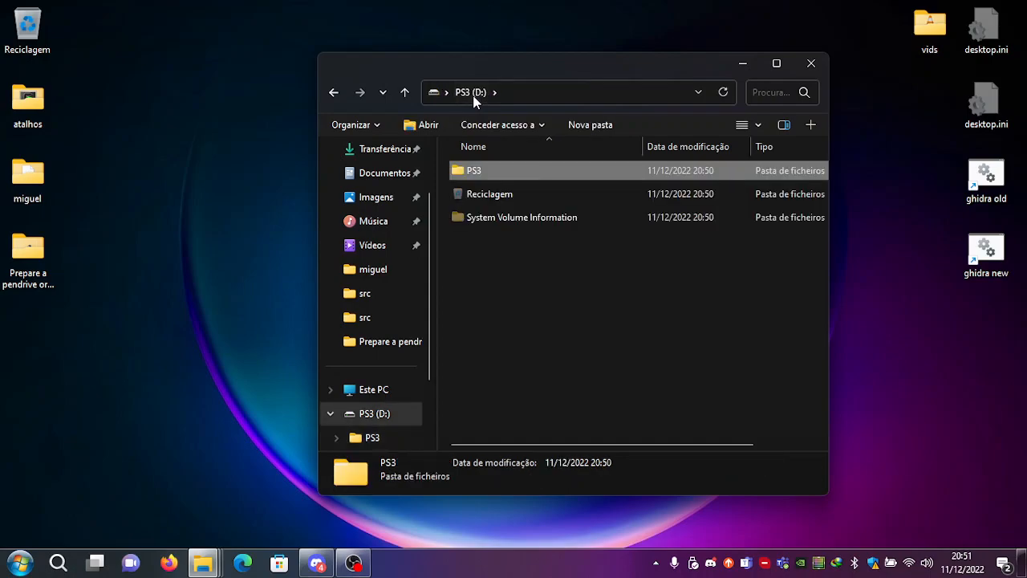
click(371, 390)
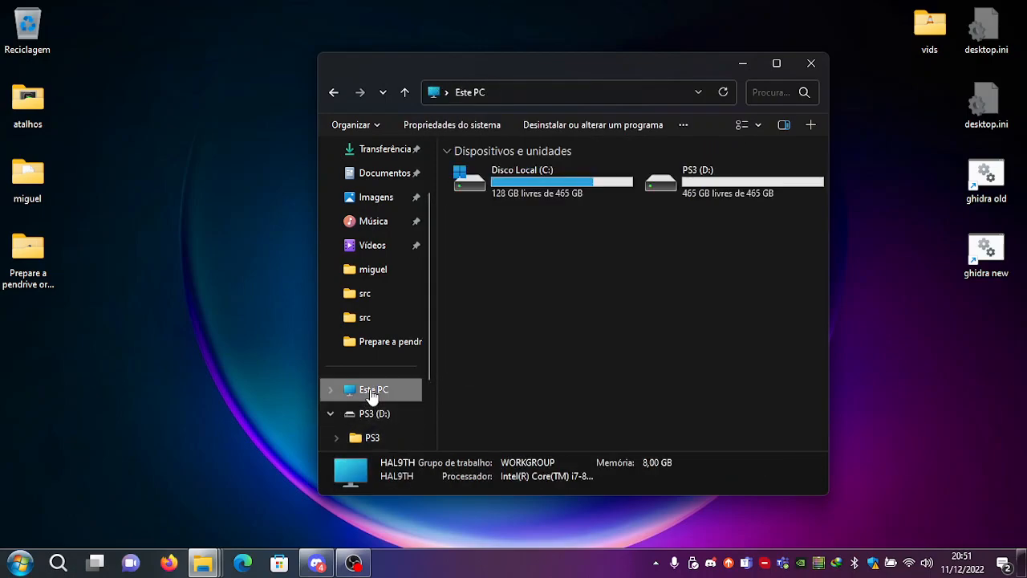
click(702, 172)
right_click(704, 174)
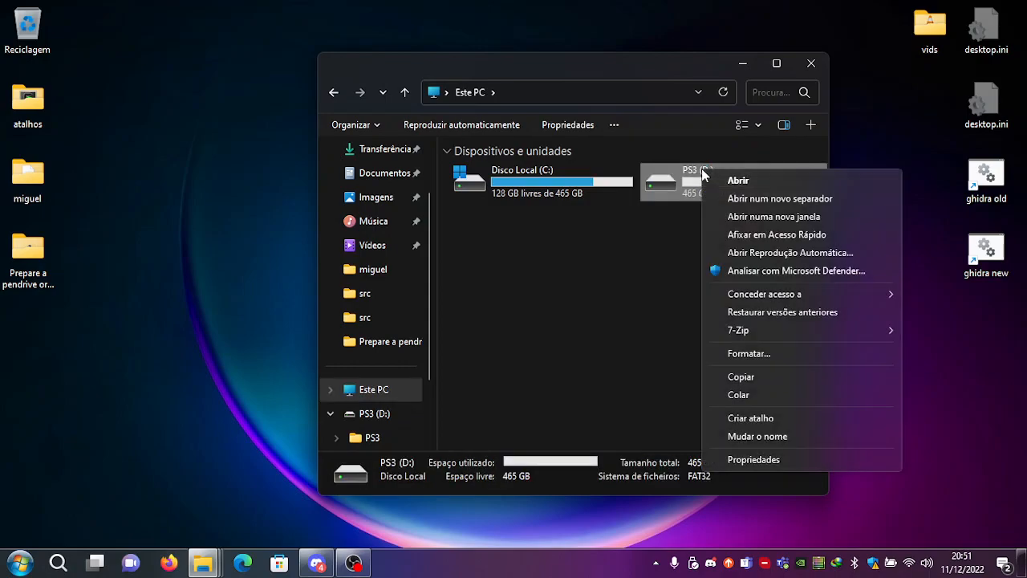
click(809, 462)
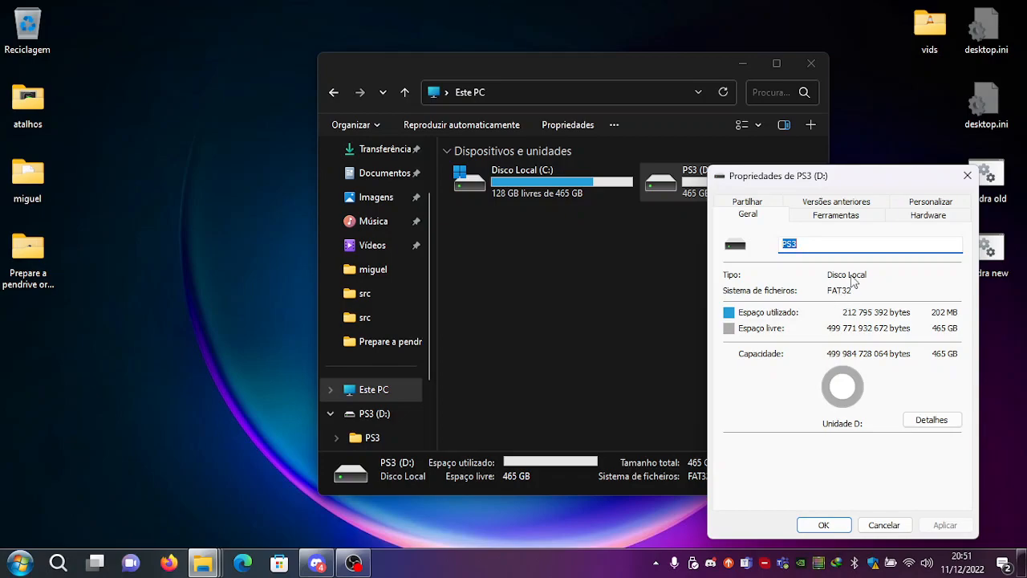
click(968, 175)
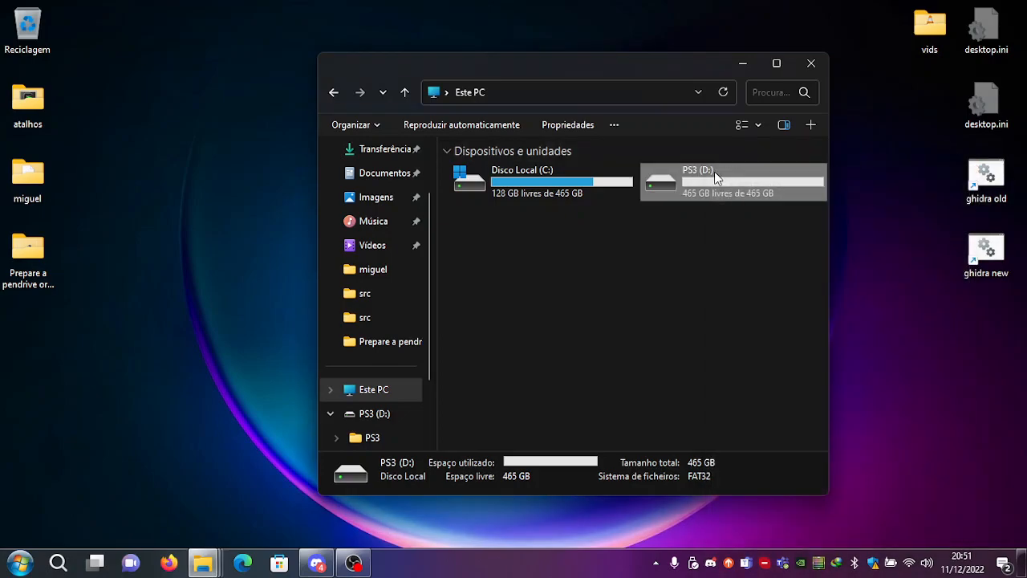
Review the PS3/UPDATE folder structure and the PS3UPDAT.PUP file on PS3 (D:), and close the Explorer window.
double_click(715, 171)
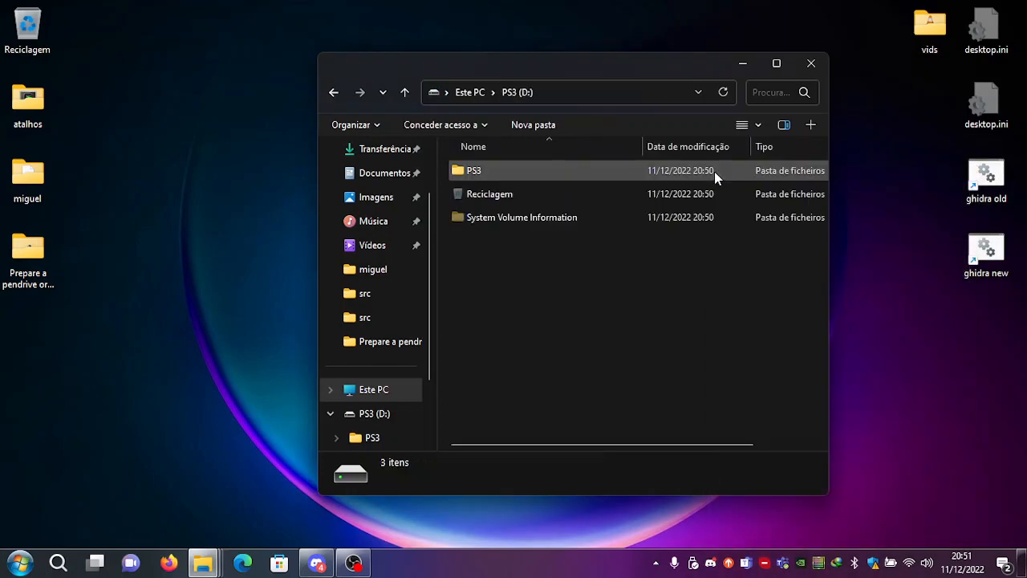
double_click(482, 171)
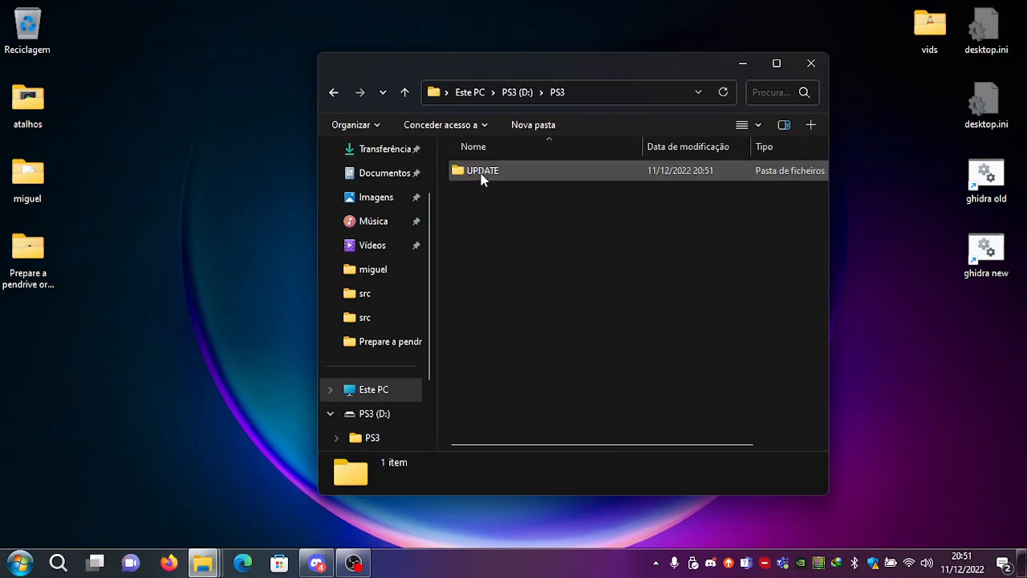
double_click(483, 171)
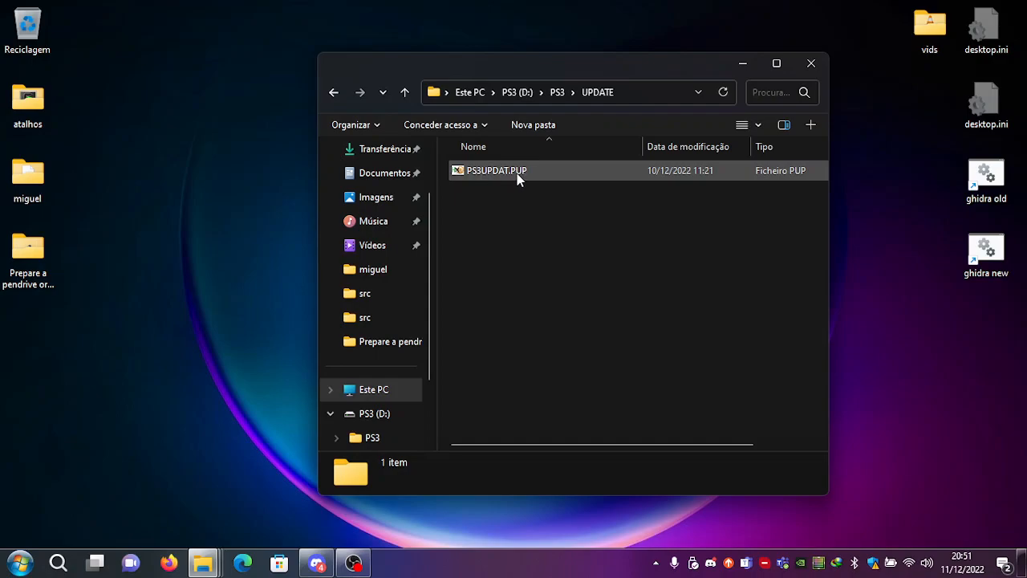
mouse_move(512, 174)
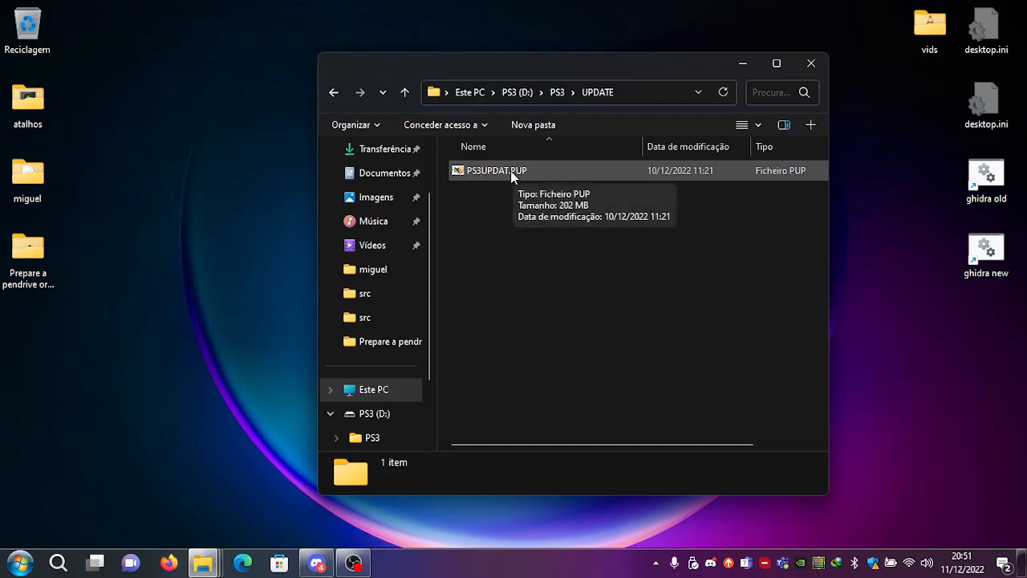
click(469, 93)
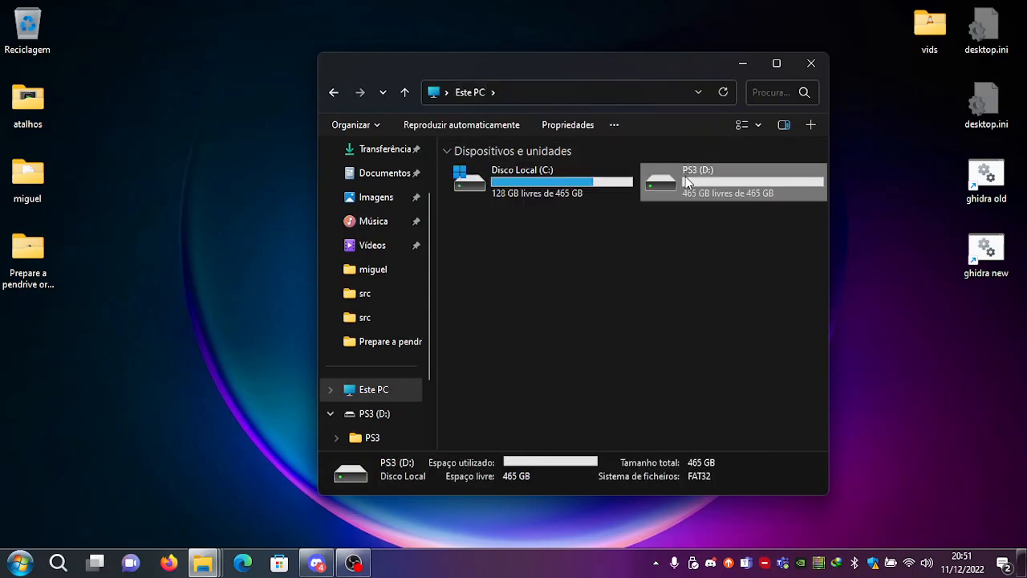
mouse_move(686, 183)
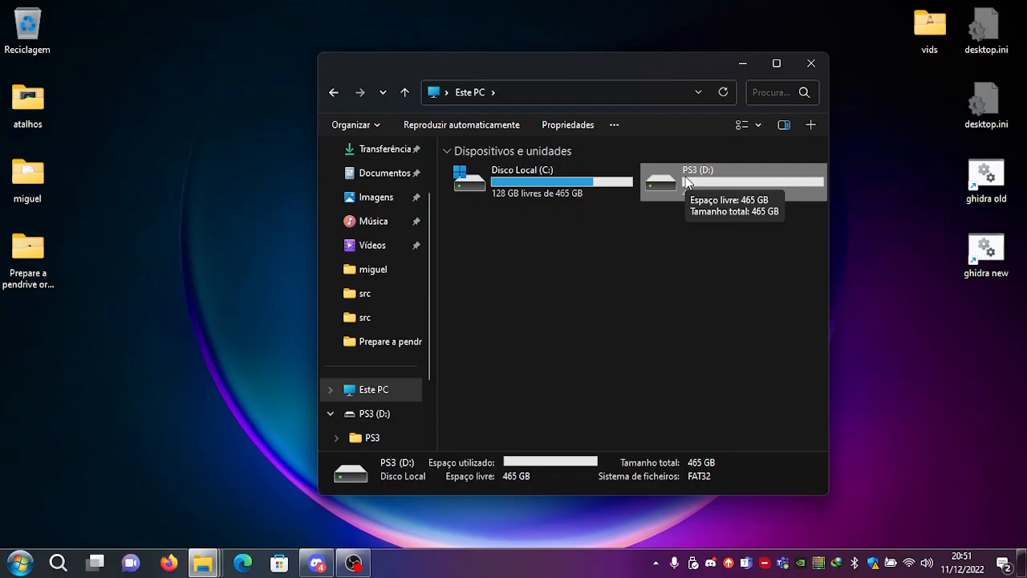
double_click(722, 185)
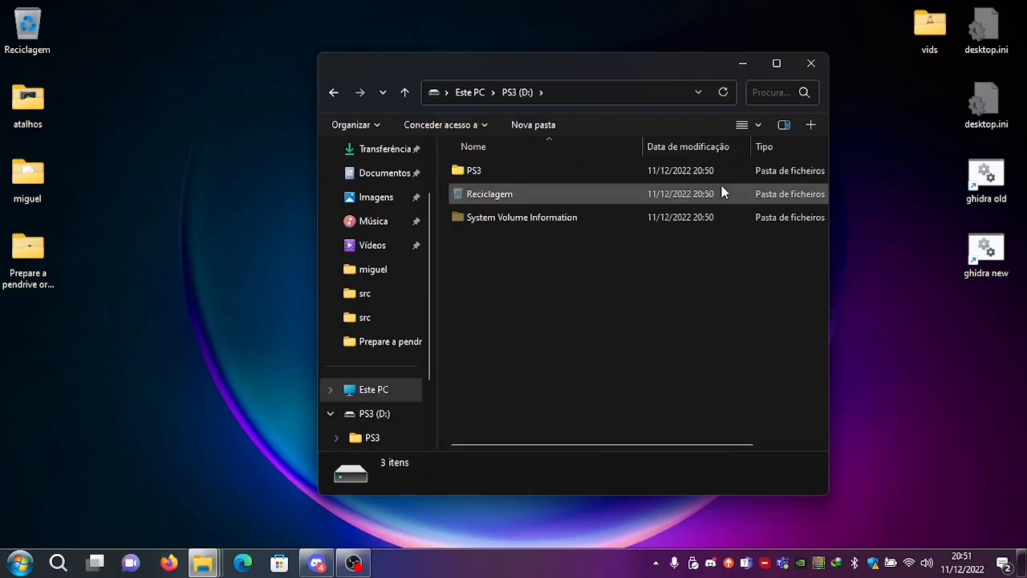
click(470, 93)
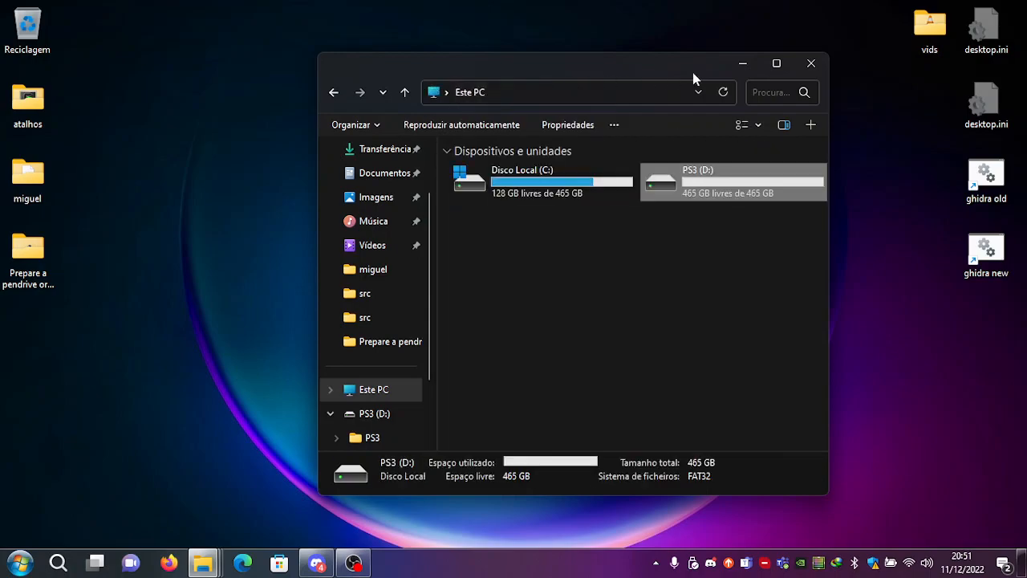
click(809, 63)
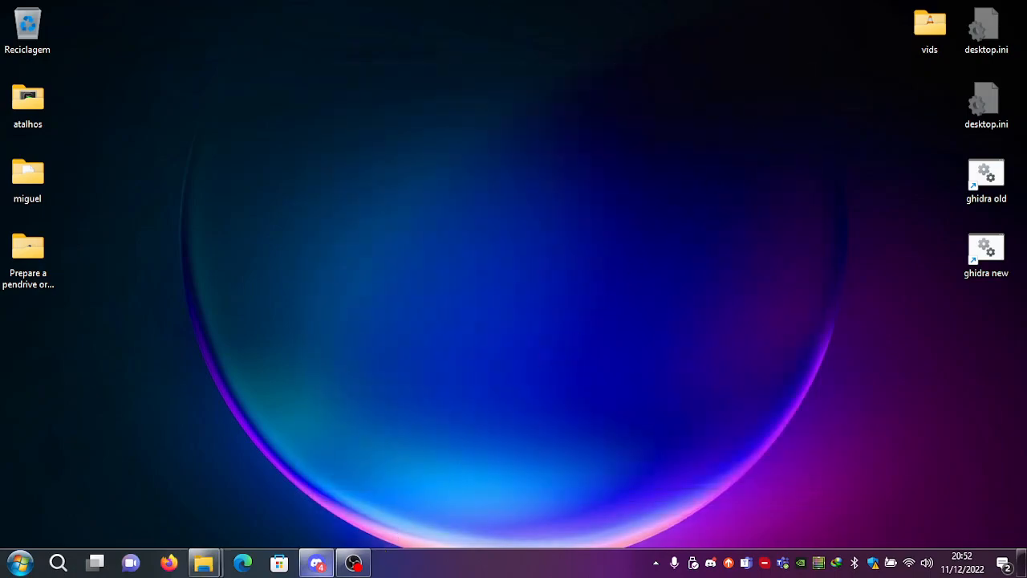
click(353, 564)
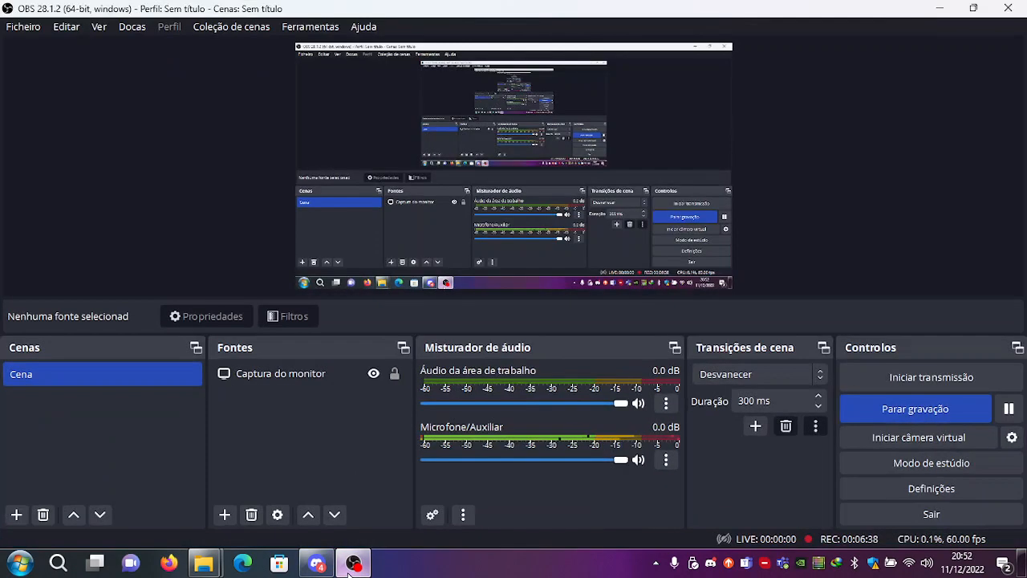